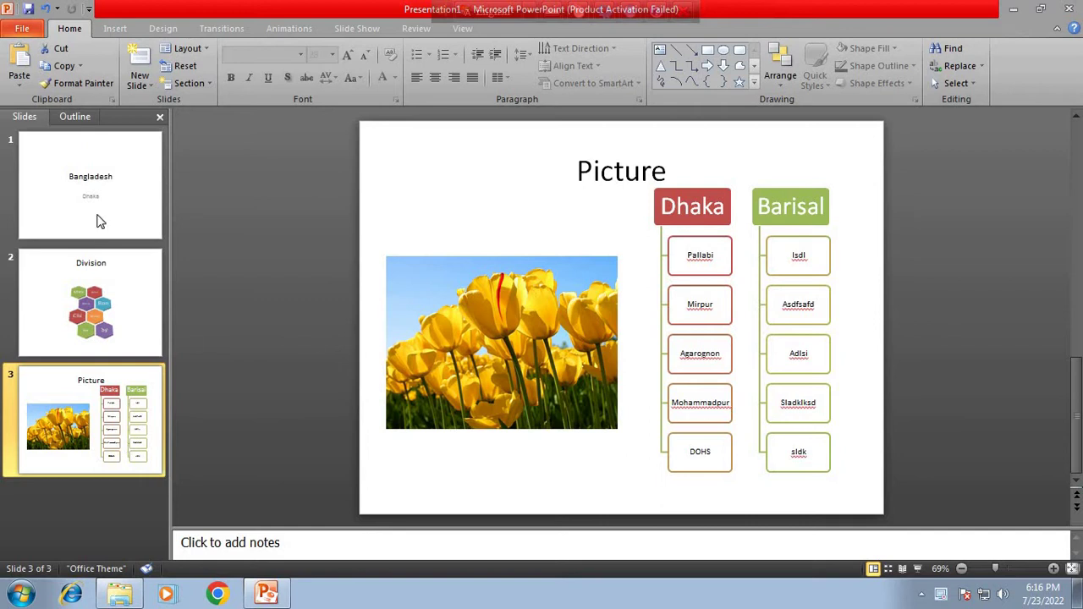
Step: Browse the slides, return to the Picture slide, and show the New Slide layout gallery
left_click(90, 303)
left_click(92, 385)
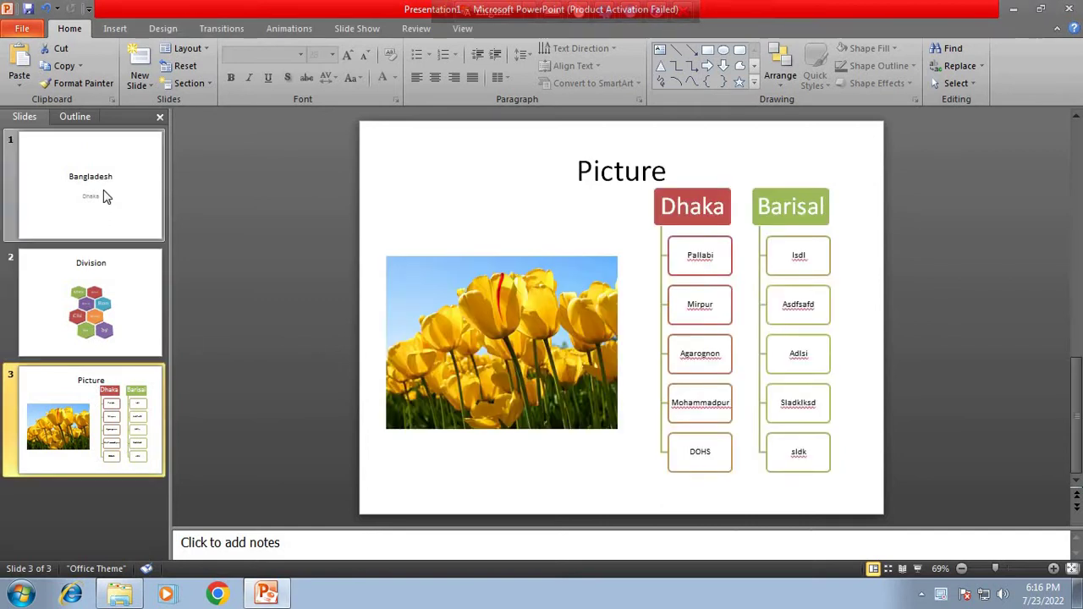
left_click(101, 195)
left_click(92, 305)
left_click(95, 387)
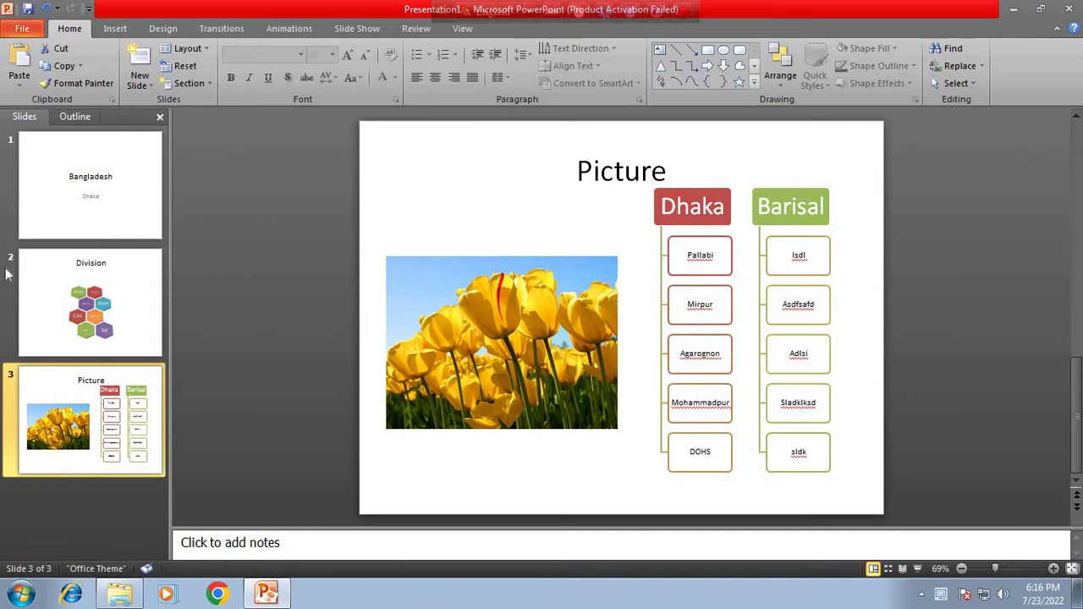
left_click(148, 84)
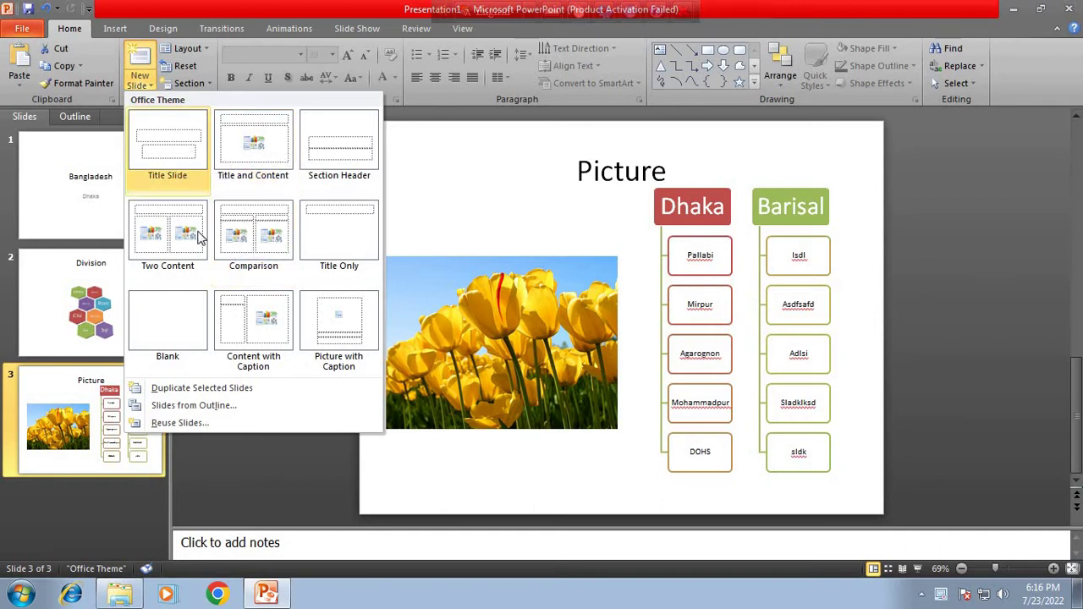
Step: Insert a Blank-layout slide as slide 4 after the Picture slide
left_click(170, 329)
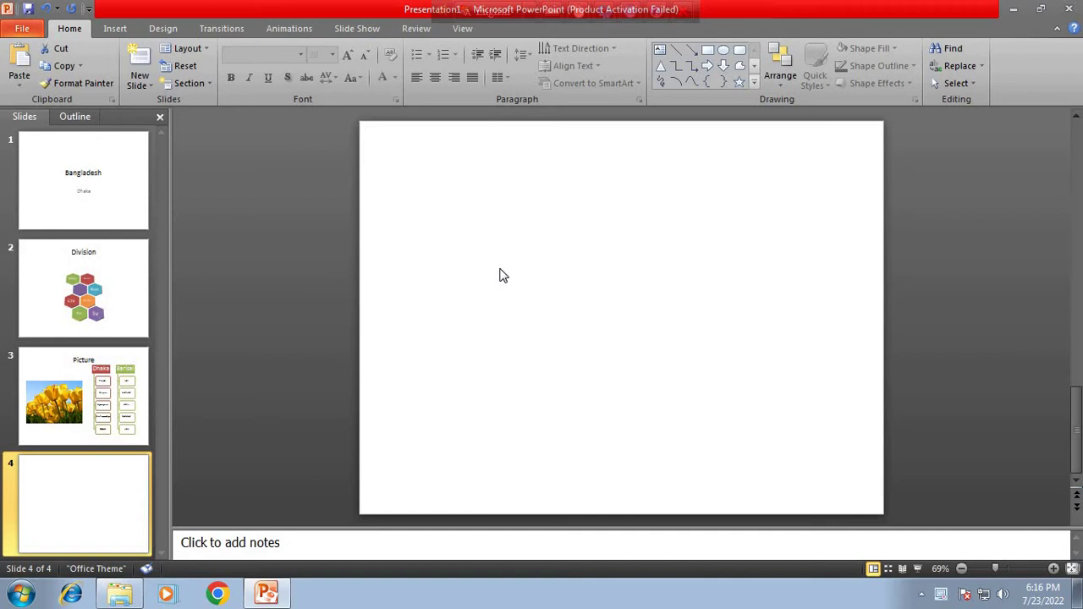
left_click(119, 31)
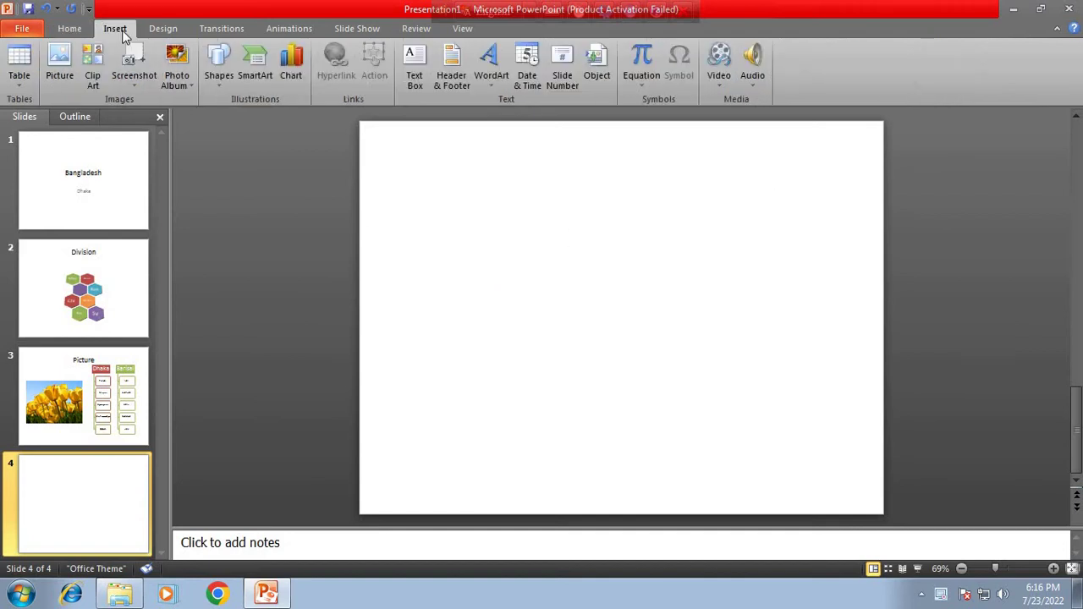
Step: Draw a text box across the top of the slide and set its font to 32 pt
left_click(415, 68)
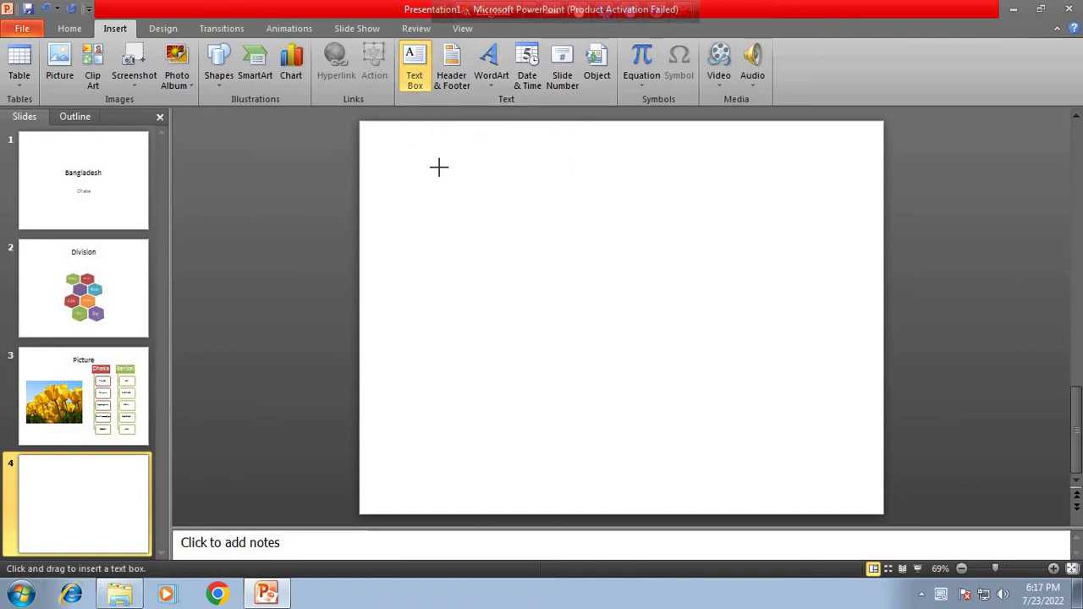
mouse_move(434, 157)
left_mouse_down()
mouse_move(725, 222)
mouse_move(832, 218)
left_mouse_up()
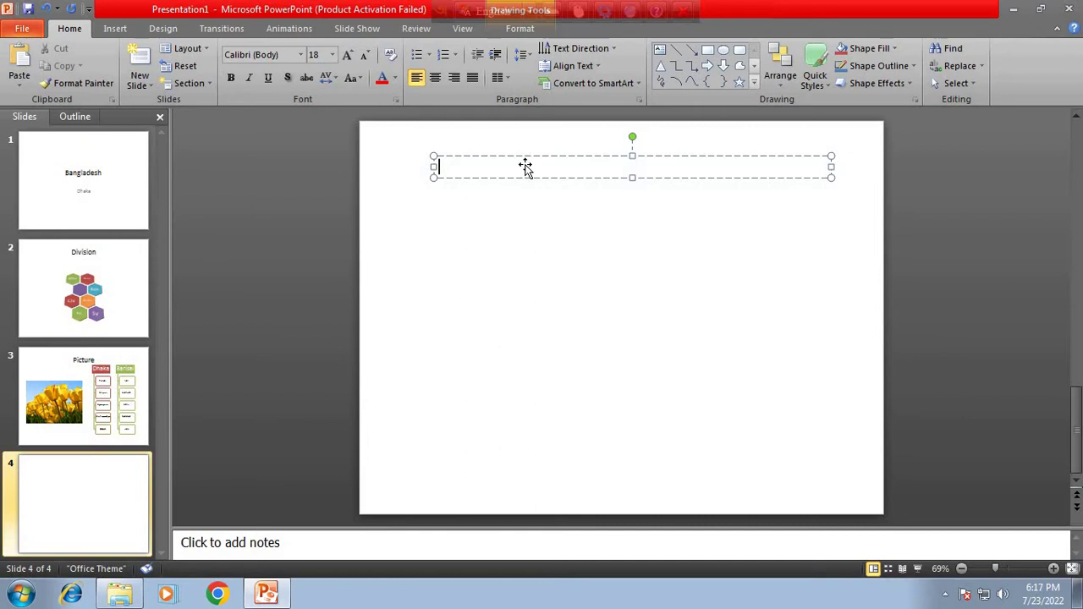
left_click(347, 55)
left_click(347, 55)
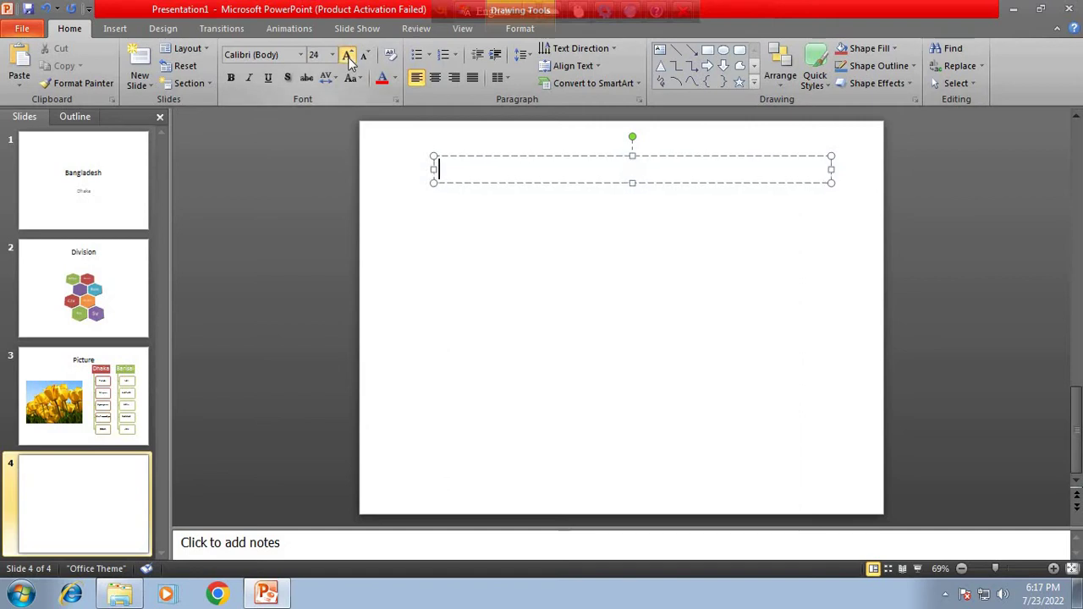
left_click(347, 55)
left_click(347, 55)
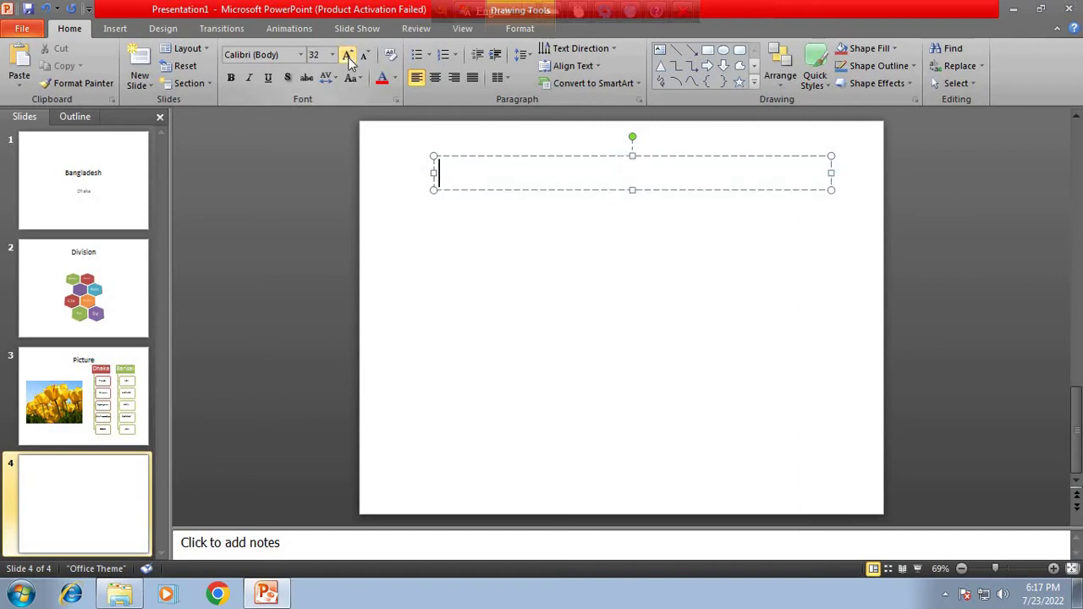
Step: Type 'Silicon View Computer Training Center', correcting 'Trianing' to 'Training' via spelling suggestions
type("Silicon V")
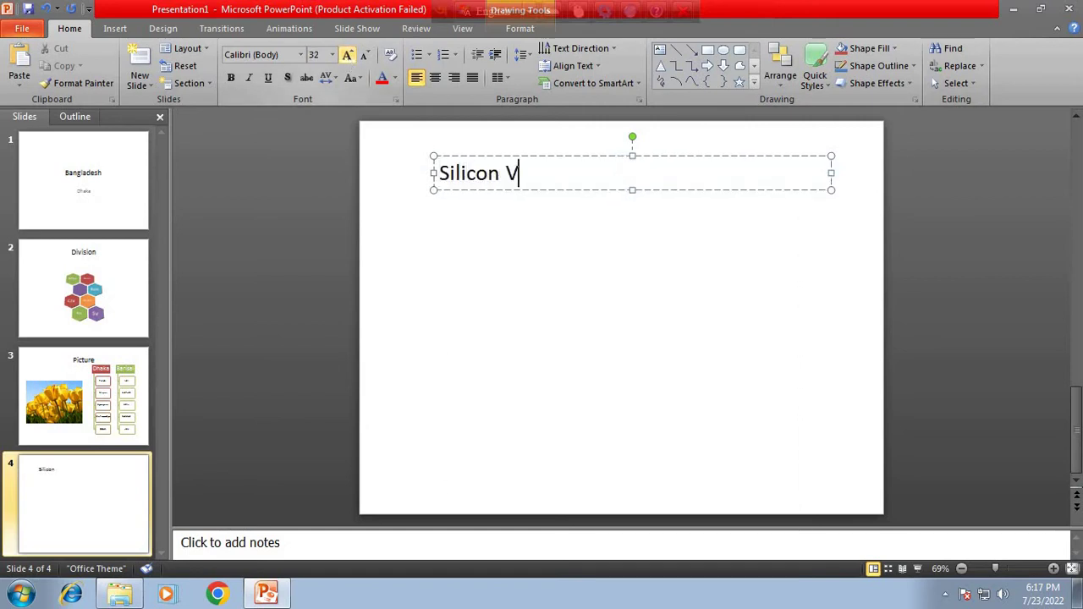
type("iew Com")
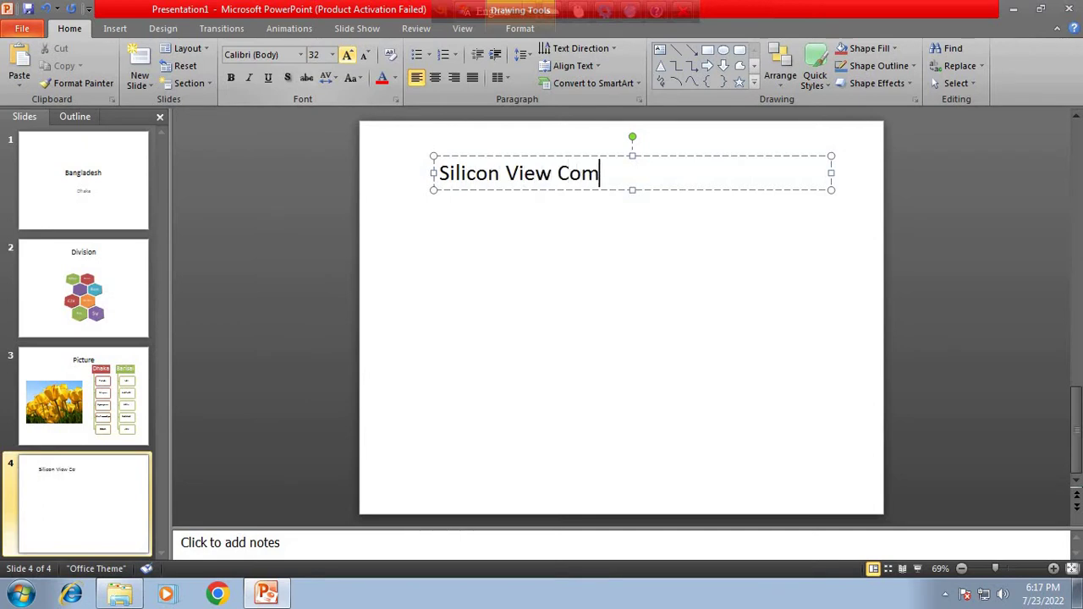
type("puter Tria")
key("BackSpace")
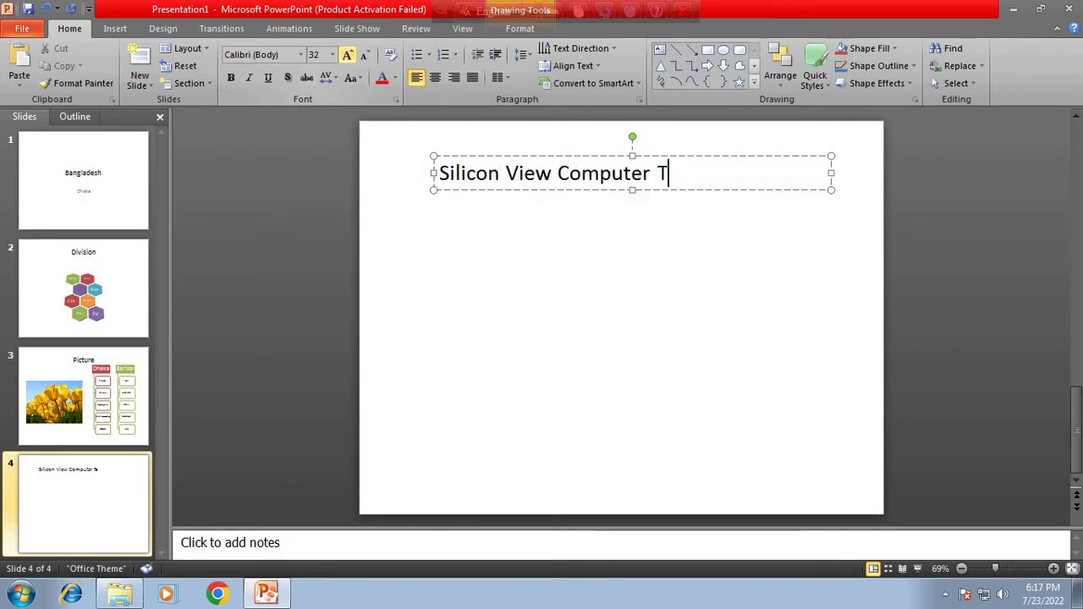
type("rianon")
key("BackSpace")
key("BackSpace")
key("BackSpace")
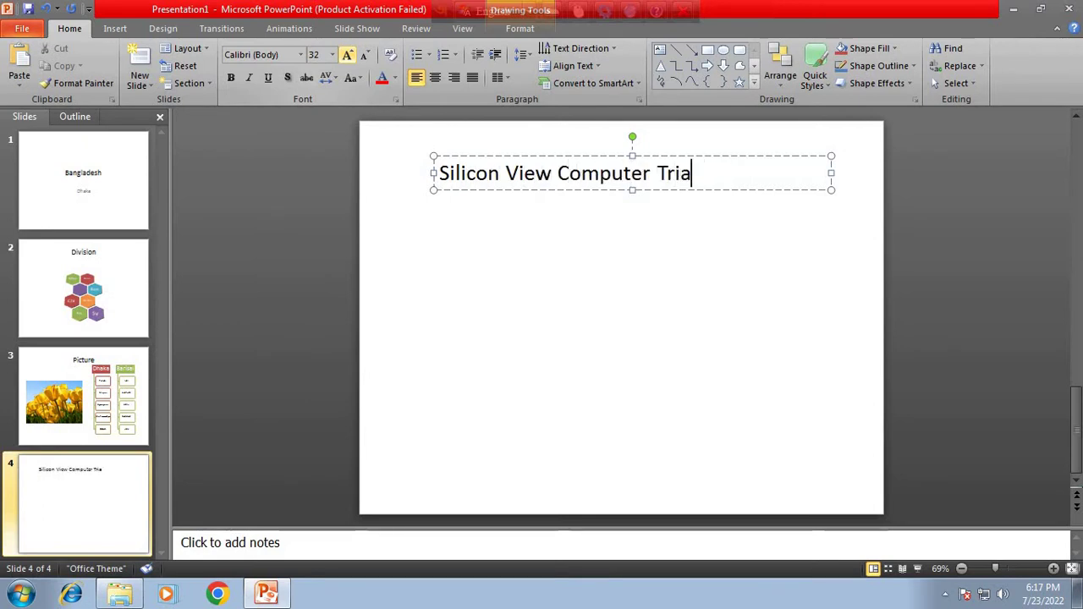
type("nin")
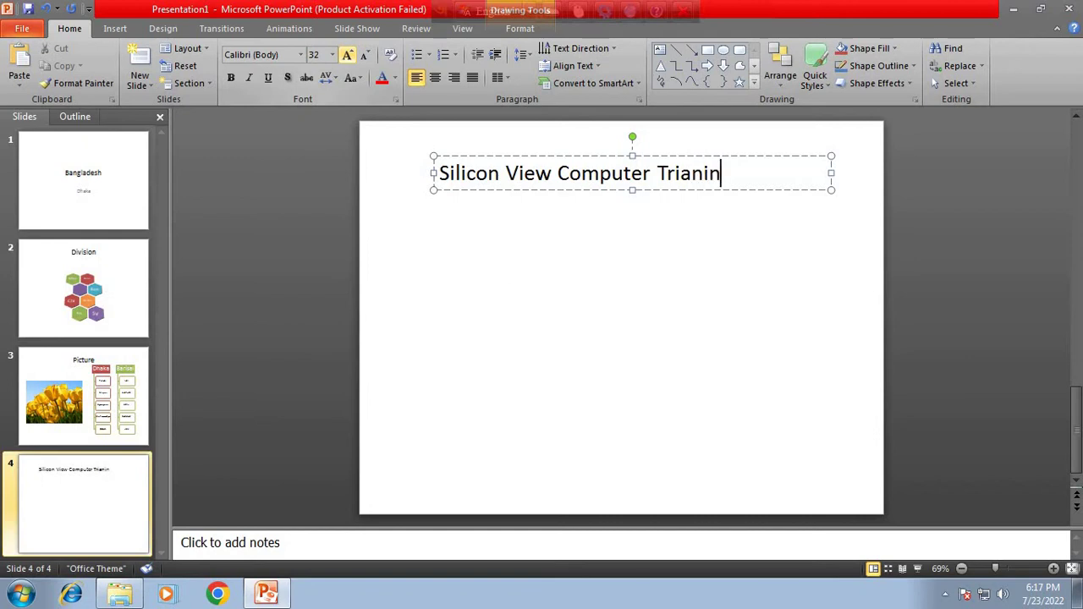
type("g Center")
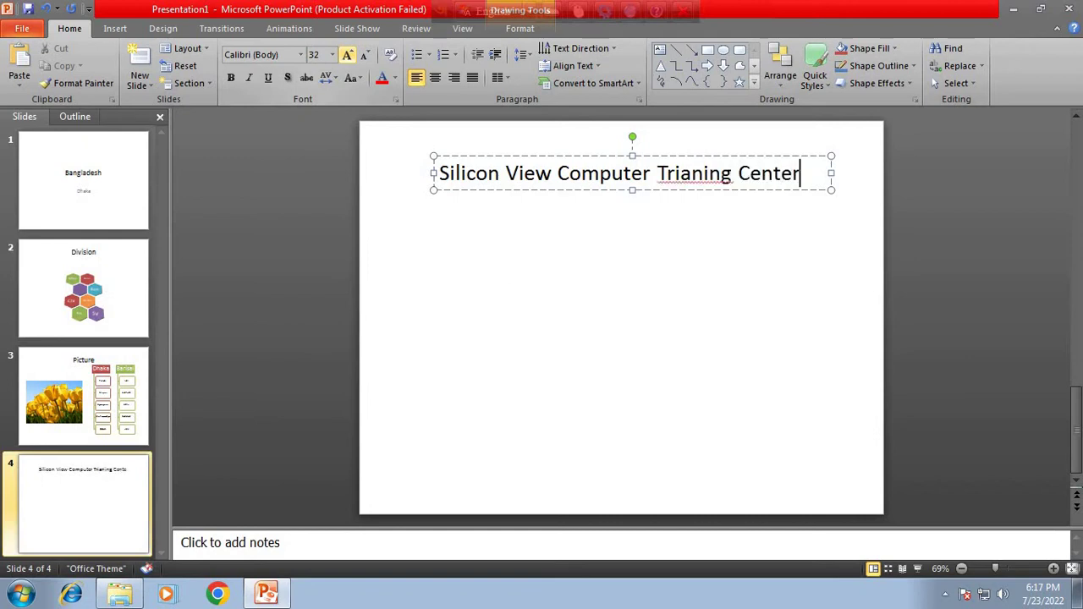
left_click(666, 173)
right_click(666, 173)
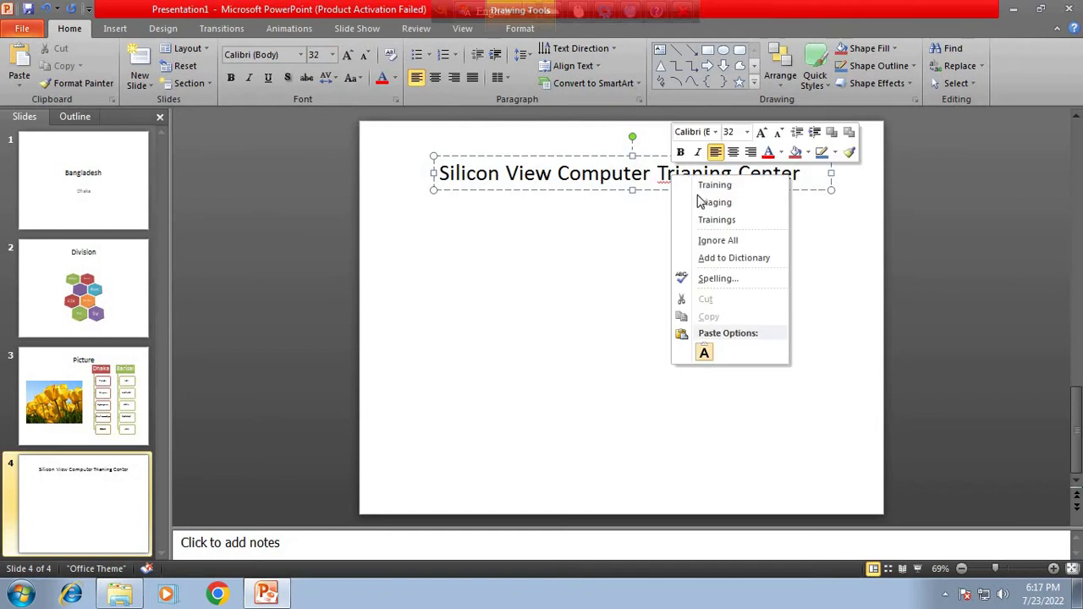
left_click(715, 184)
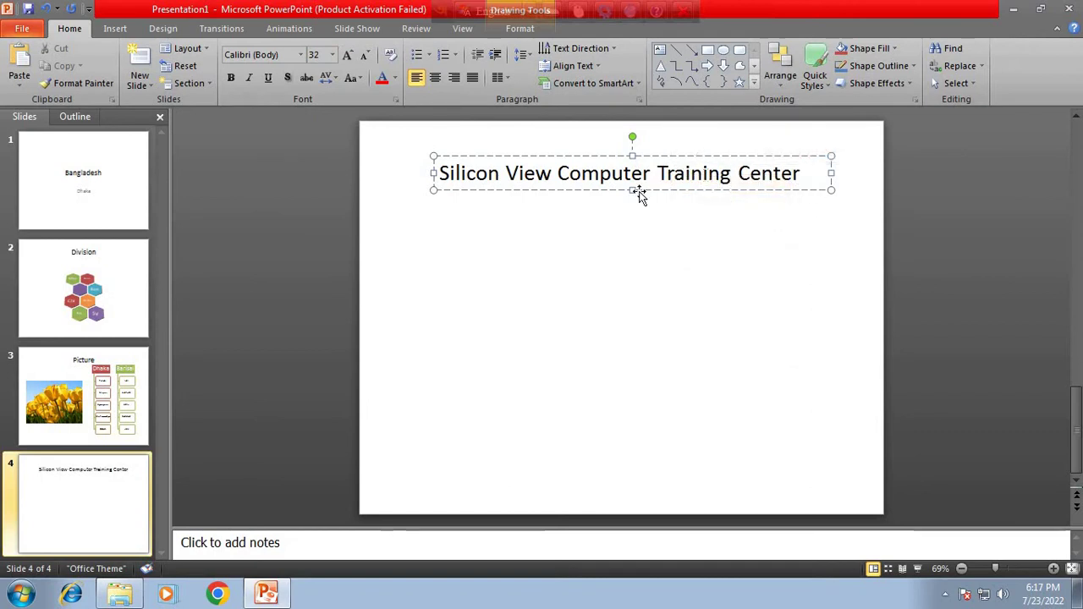
Step: Enlarge the title text to 36 pt, widen its box to fit one line, and shift it slightly left
left_click_drag(590, 158, 578, 158)
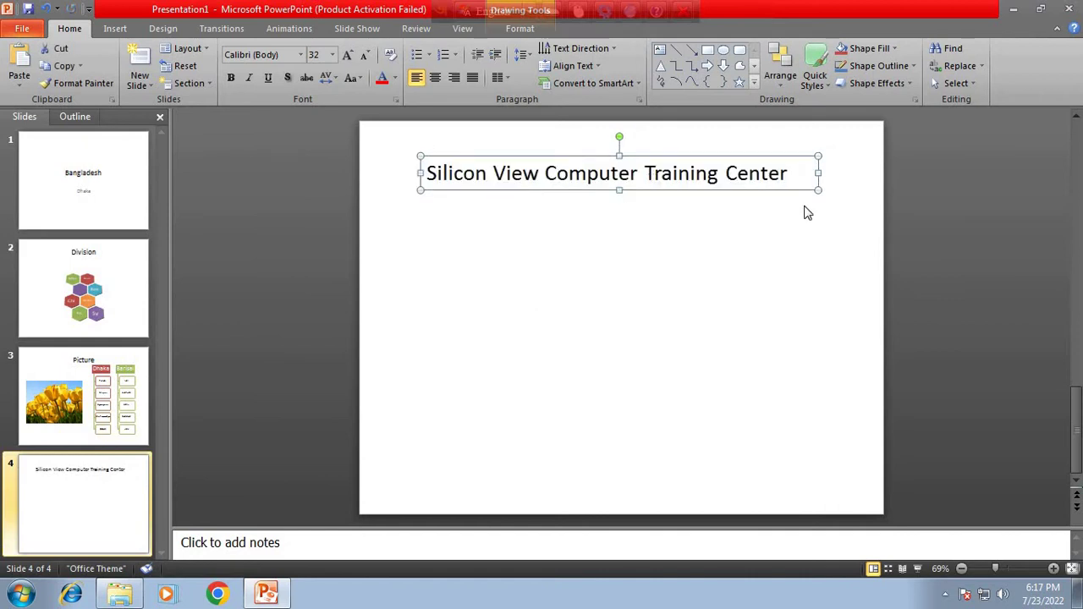
left_click_drag(794, 174, 426, 174)
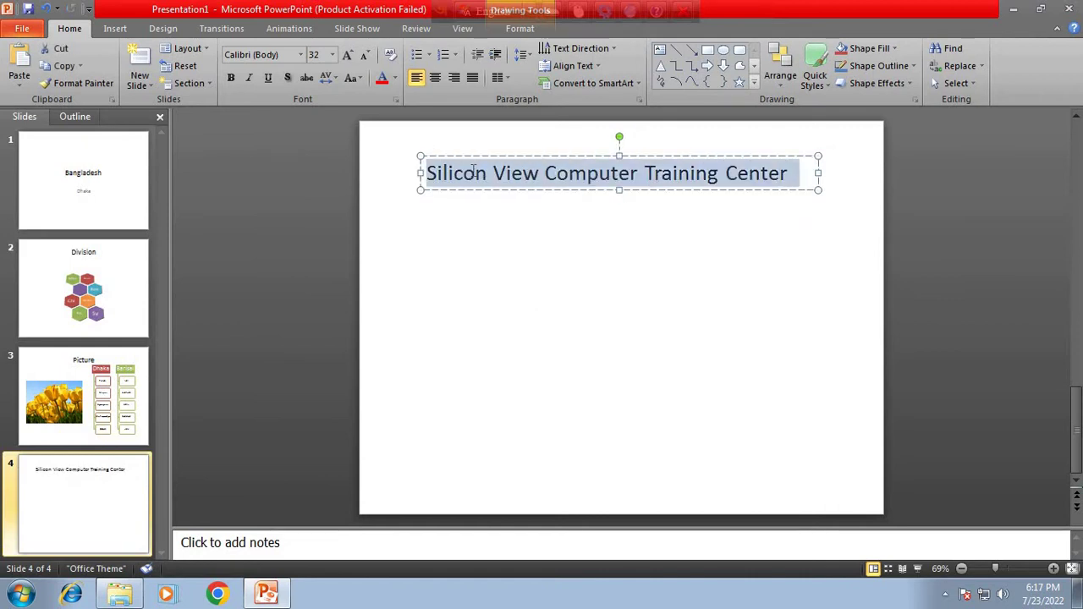
left_click(347, 56)
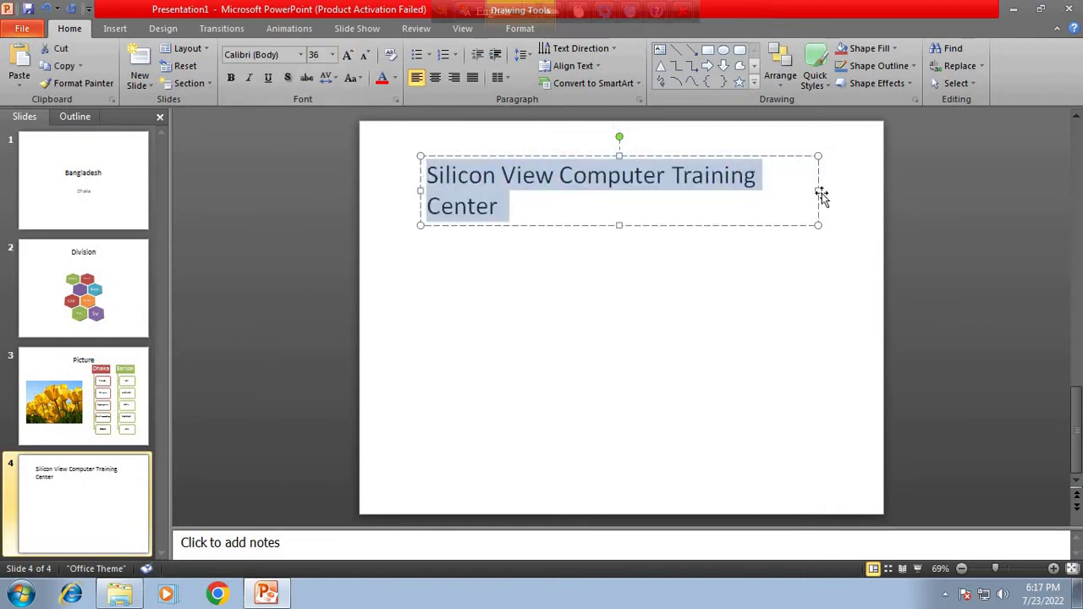
key("Escape")
left_click_drag(855, 188, 857, 189)
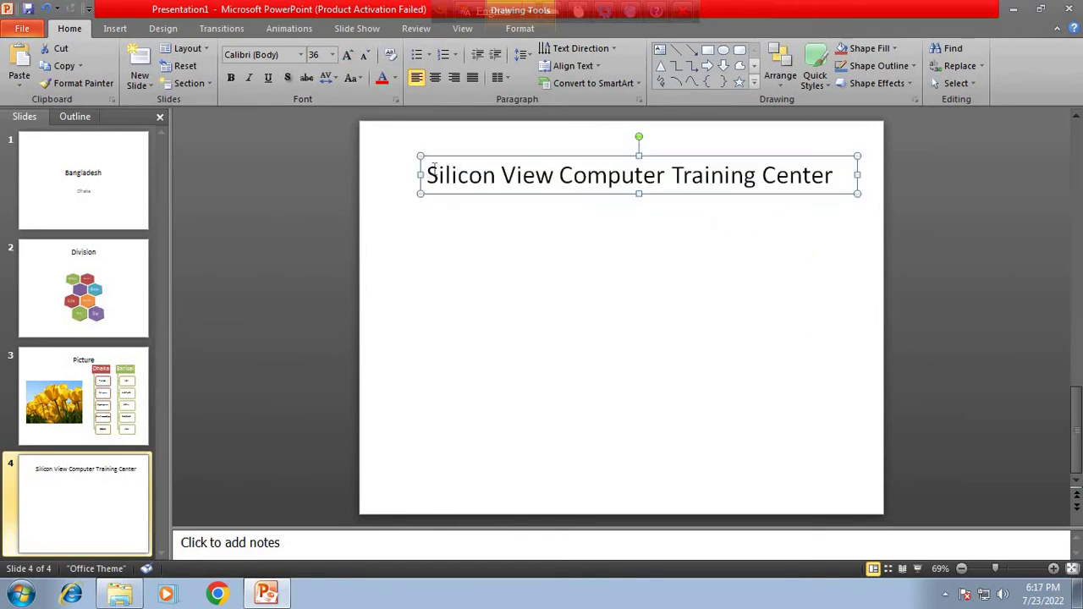
left_click_drag(460, 159, 448, 157)
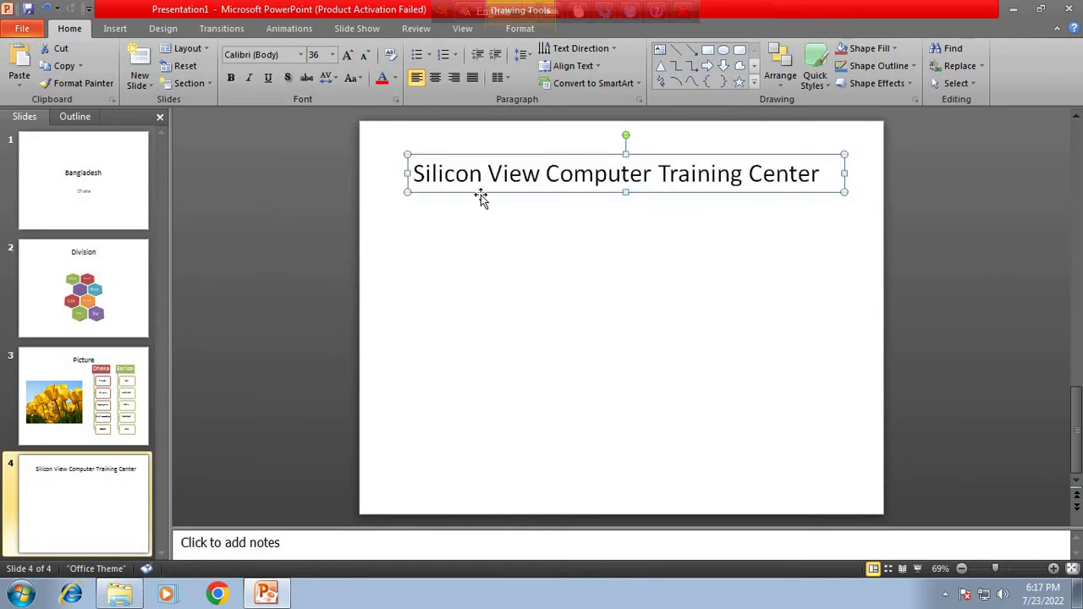
left_click(453, 234)
Step: Open the SmartArt gallery and scroll down to the Process layouts
left_click(126, 30)
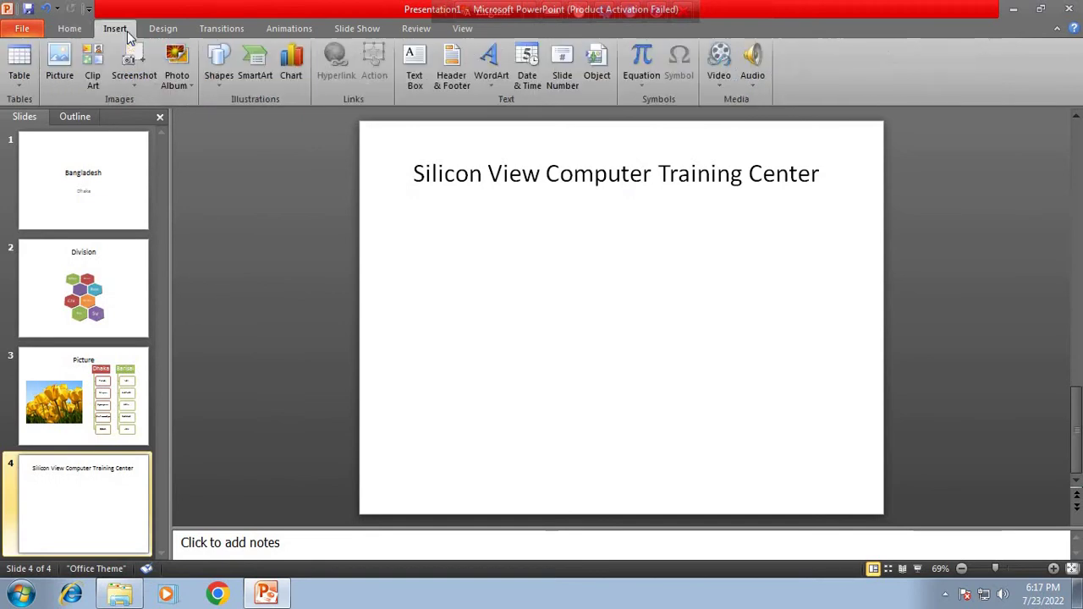
left_click(260, 71)
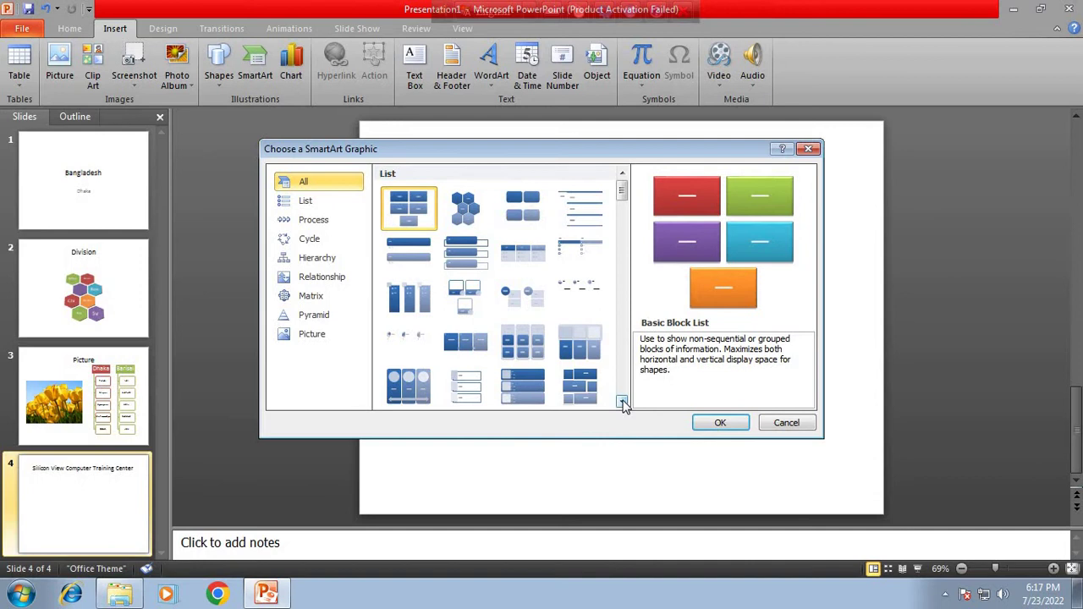
left_click(623, 403)
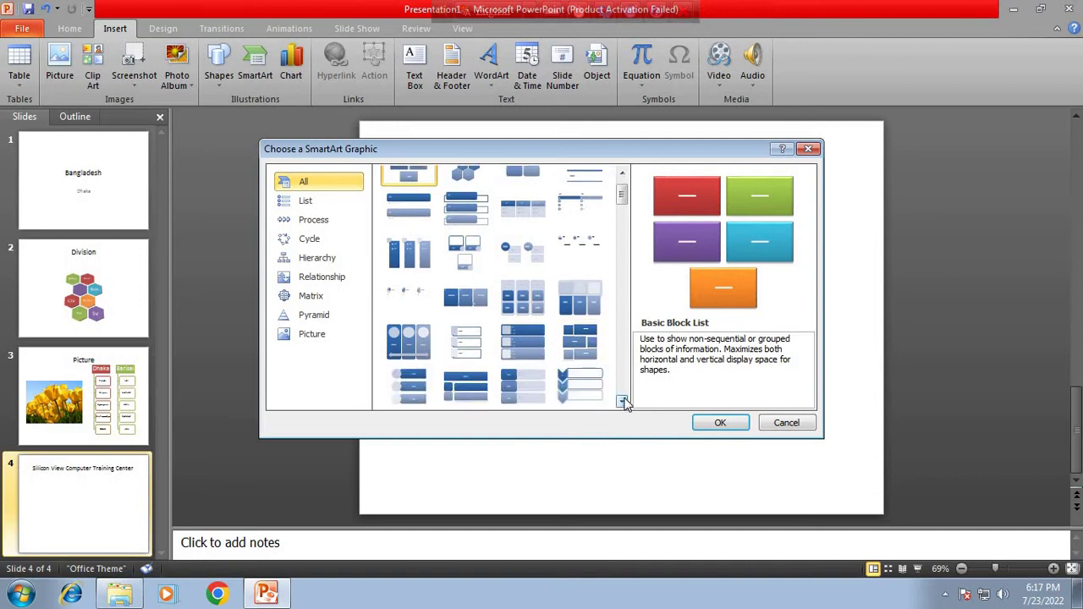
left_click(623, 403)
left_click(623, 402)
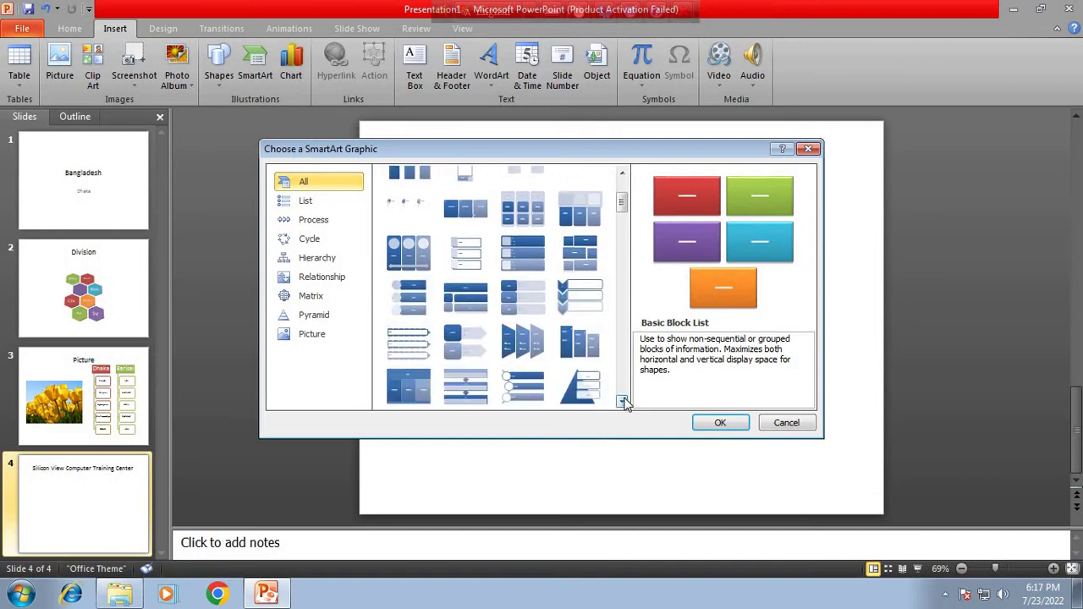
left_click(623, 403)
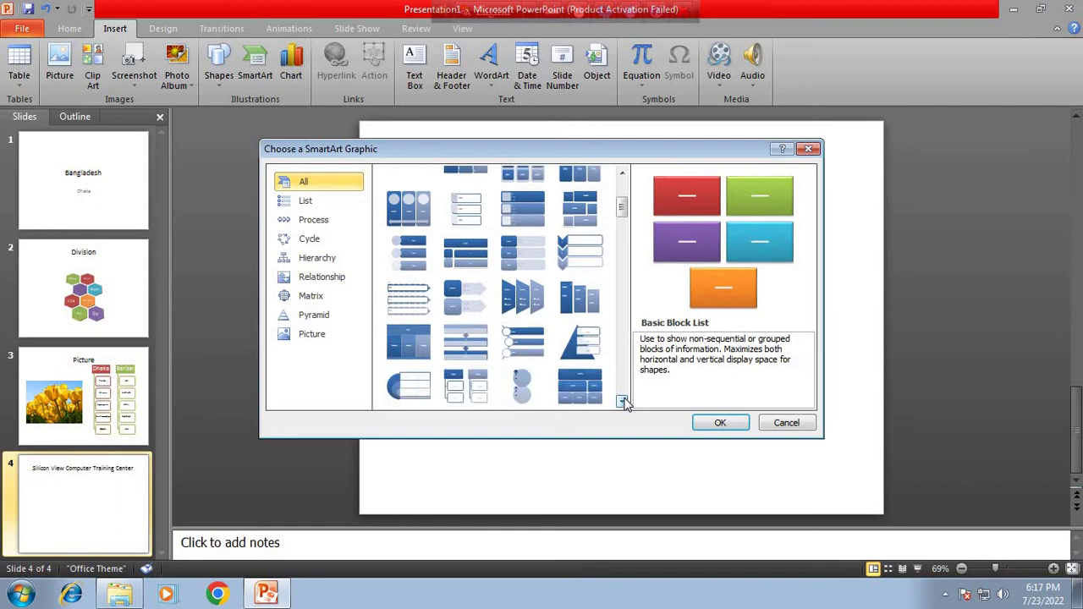
left_click(623, 403)
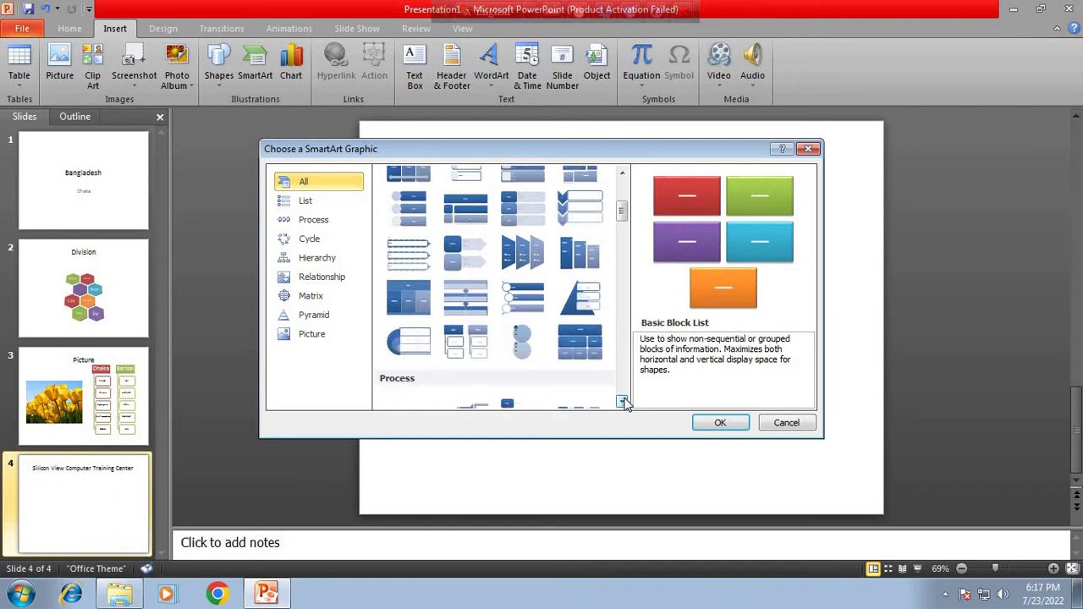
left_click(622, 403)
left_click(623, 403)
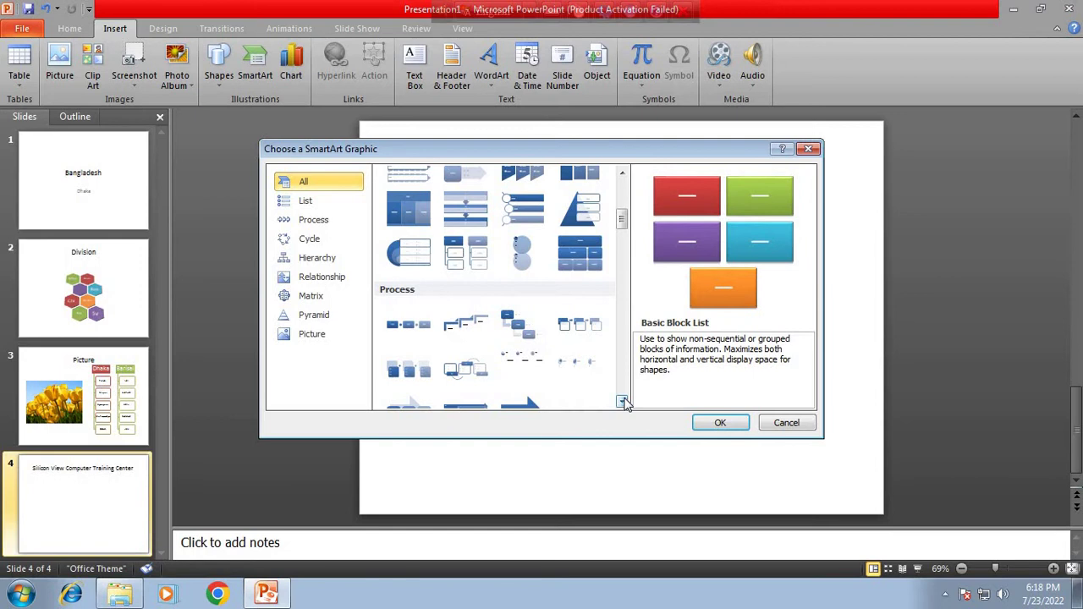
left_click(623, 403)
left_click(623, 403)
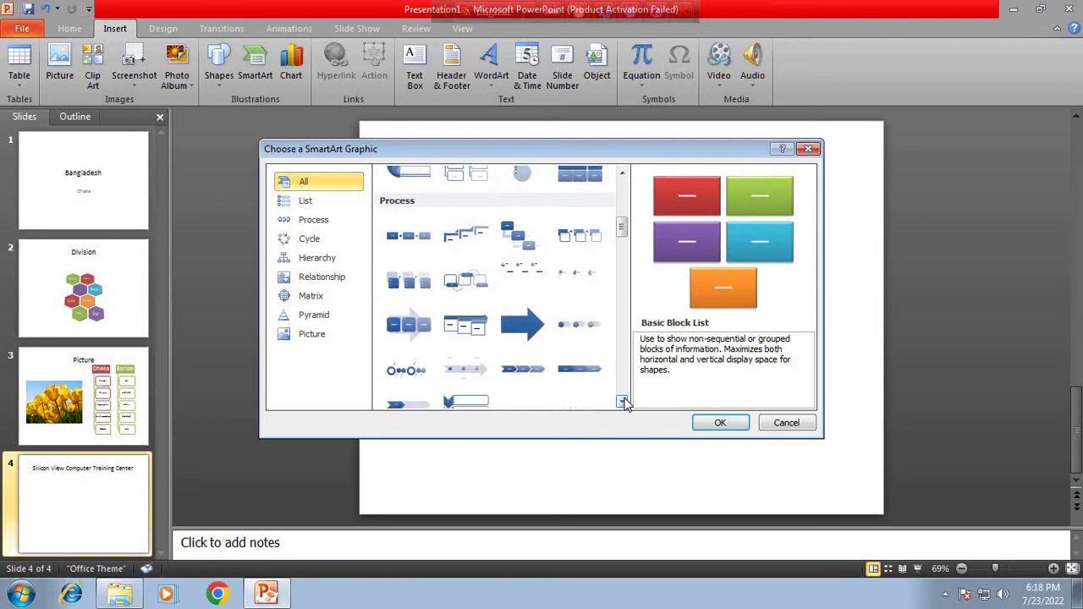
Step: Insert an Alternating Flow SmartArt and begin the left box's first bullet with 'Office Applican'
left_click(470, 283)
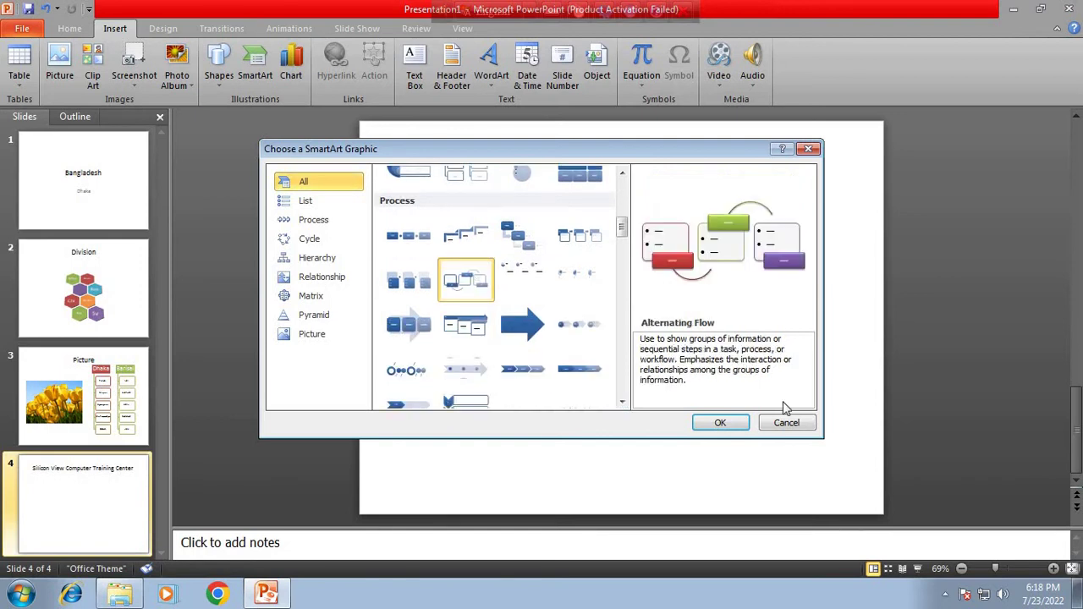
left_click(721, 423)
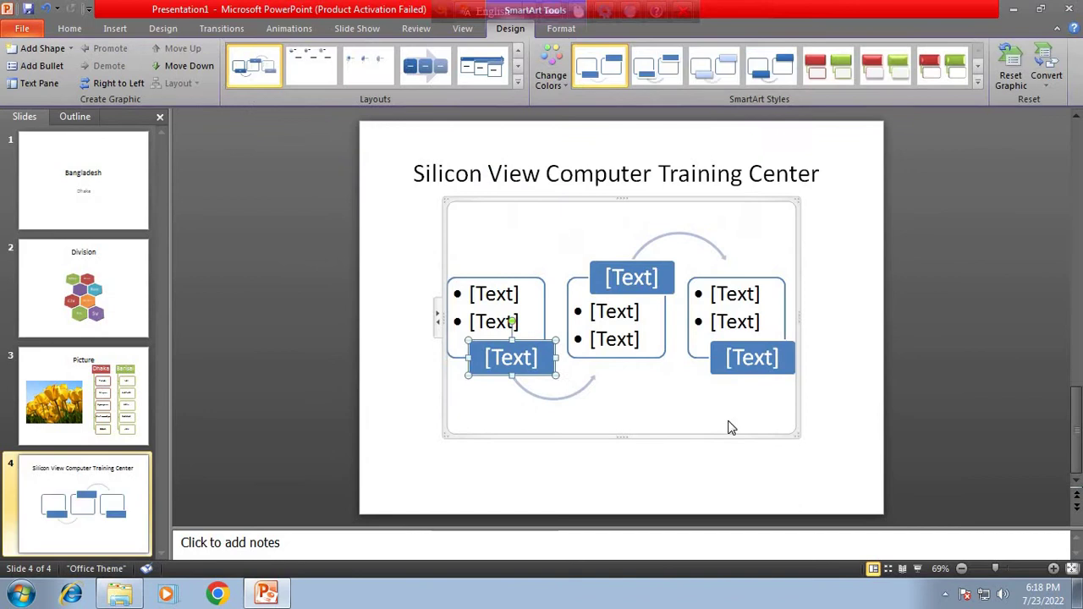
left_click(499, 293)
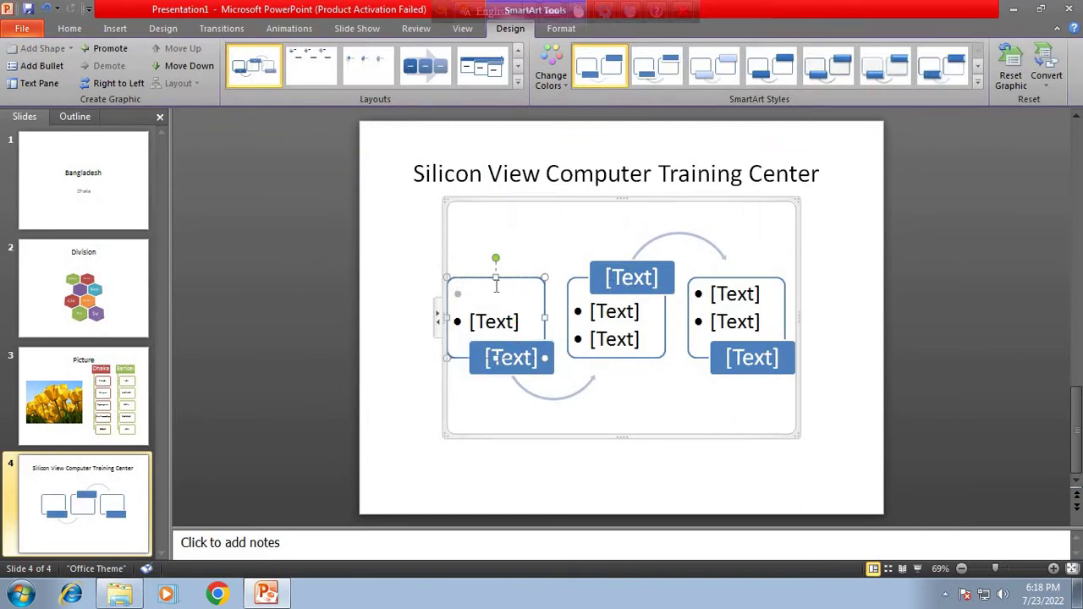
type("Office A")
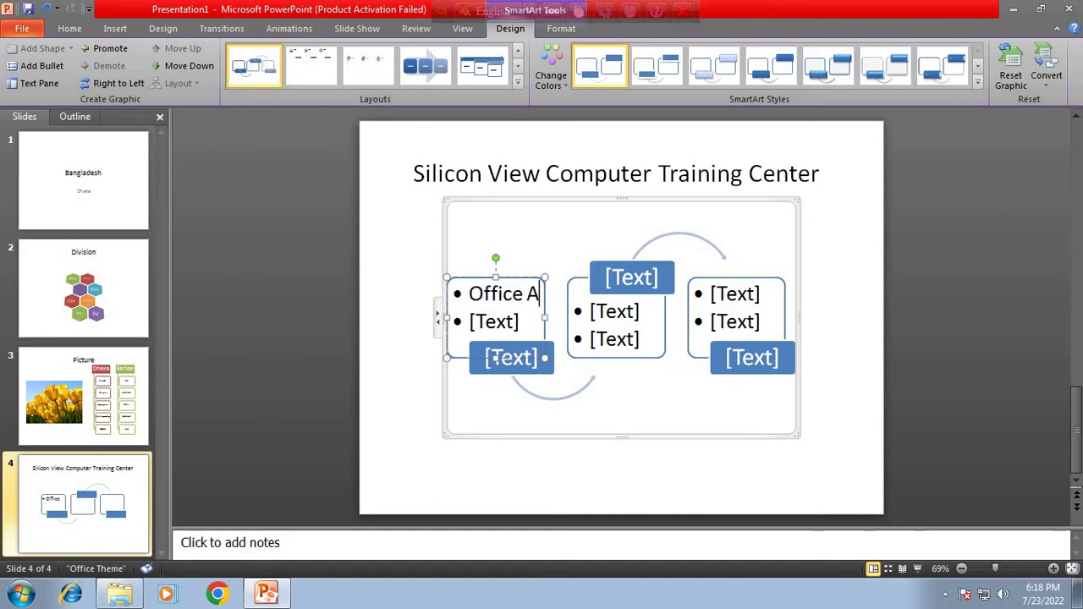
type("pplican")
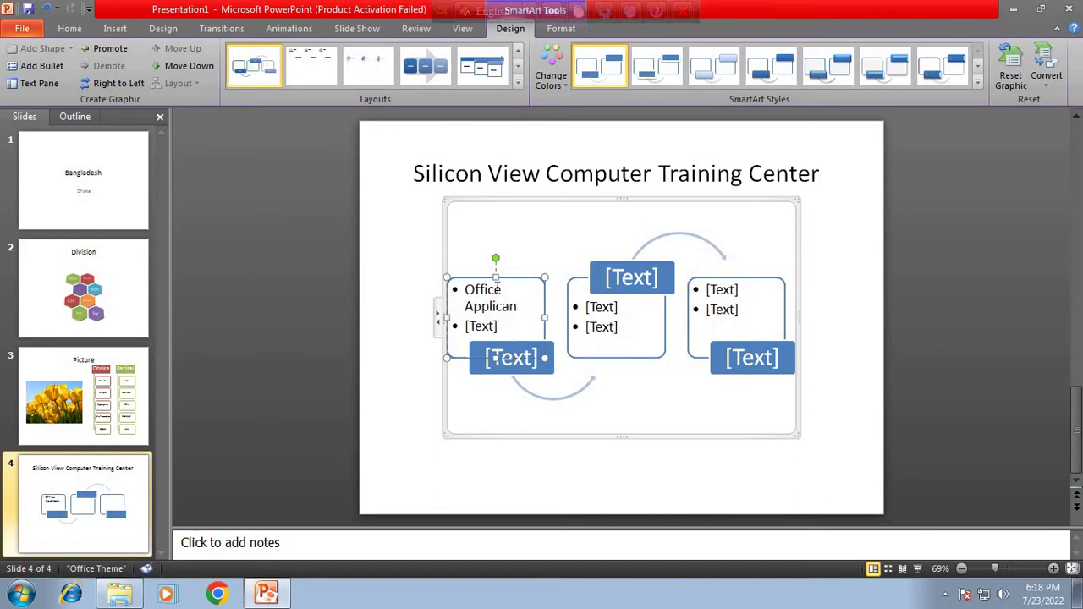
Step: Add 'Advanced' as the left box's second bullet, try a spelling fix, then undo the changes
left_click(486, 327)
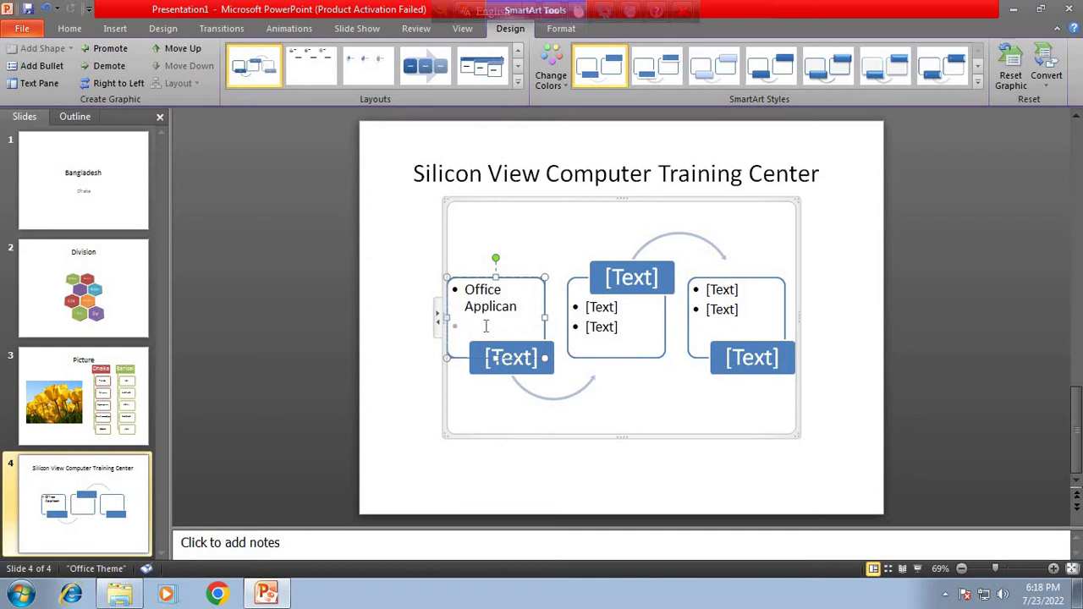
type("Ad")
type("vanced")
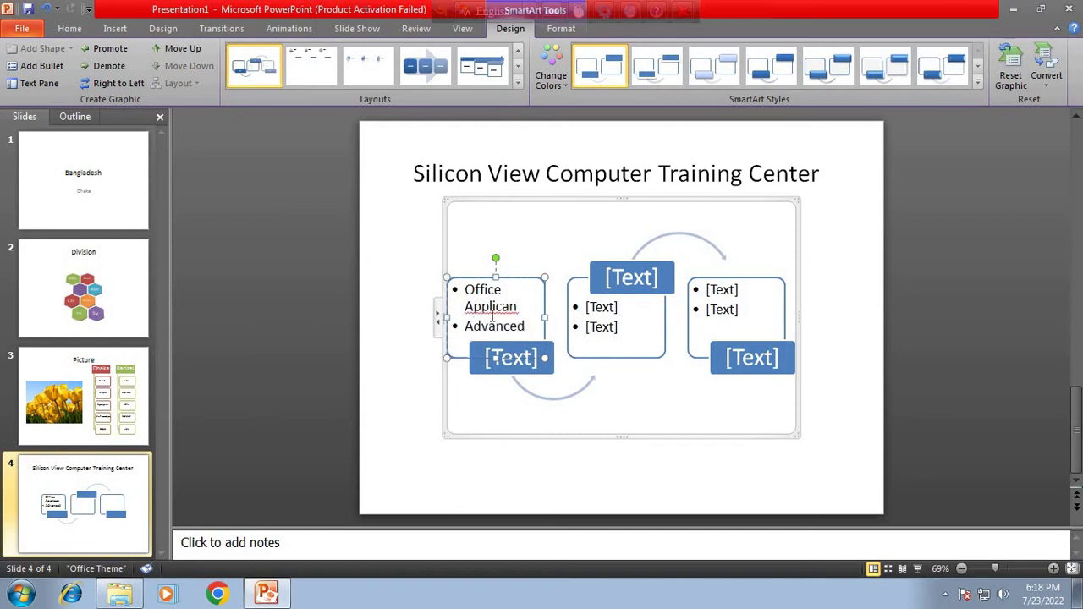
right_click(495, 310)
left_click(526, 322)
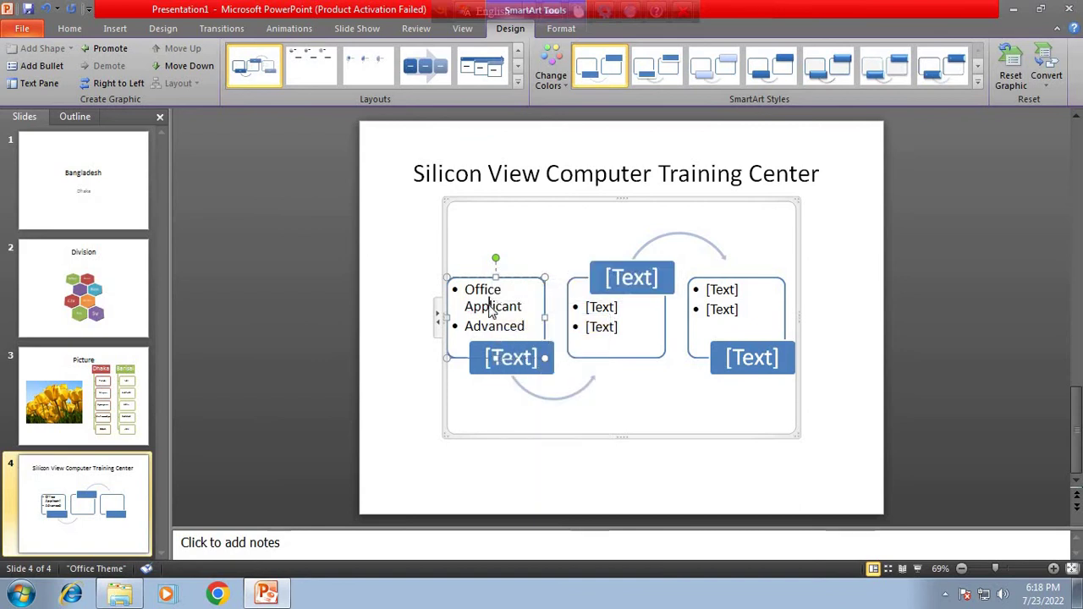
right_click(493, 311)
key("Escape")
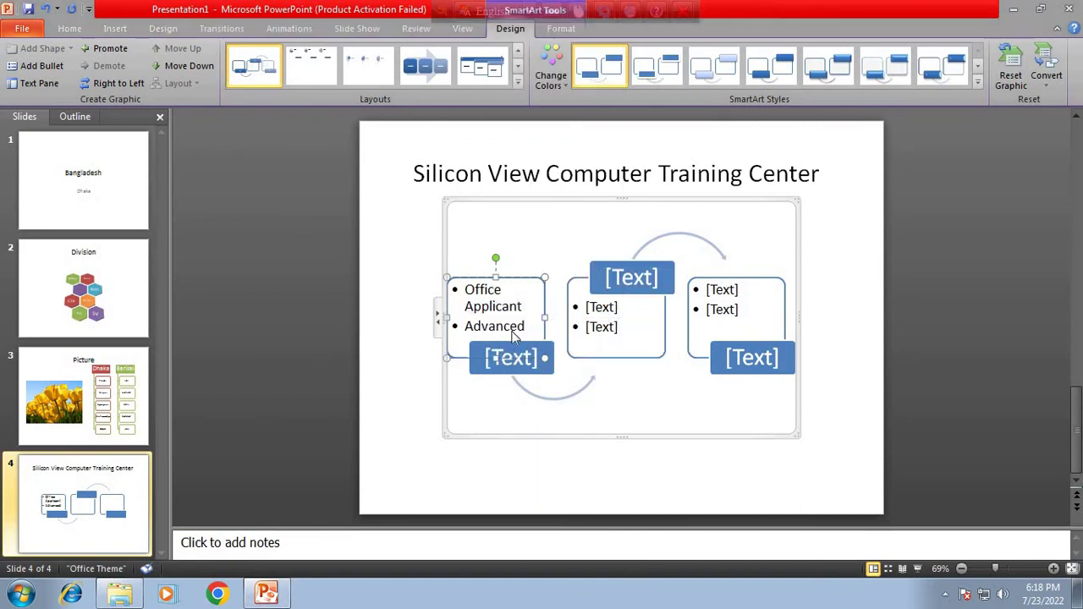
left_click(479, 242)
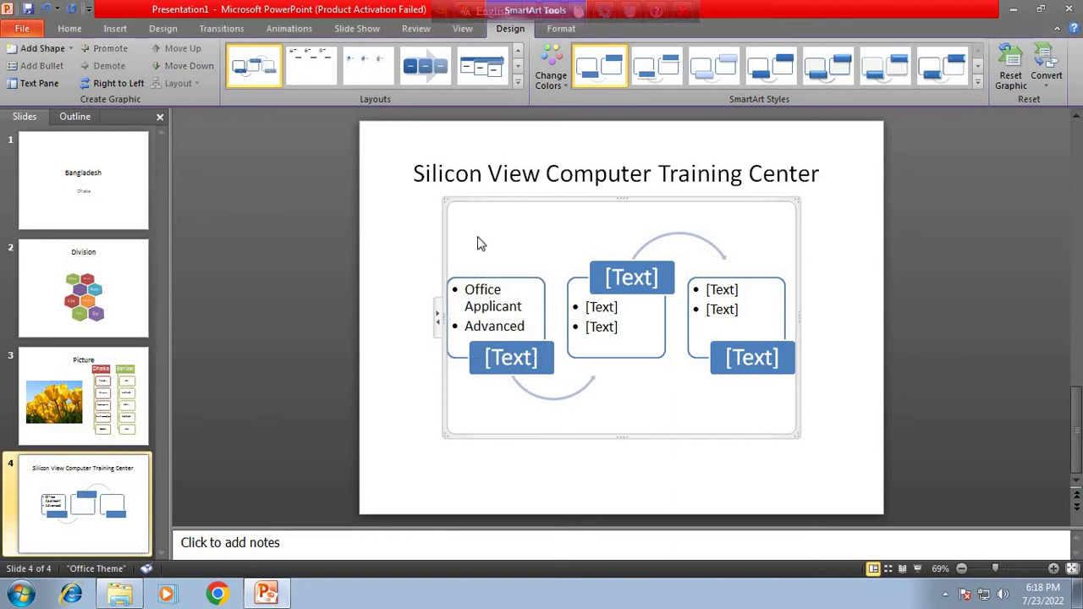
left_click(486, 280)
key("ctrl+z")
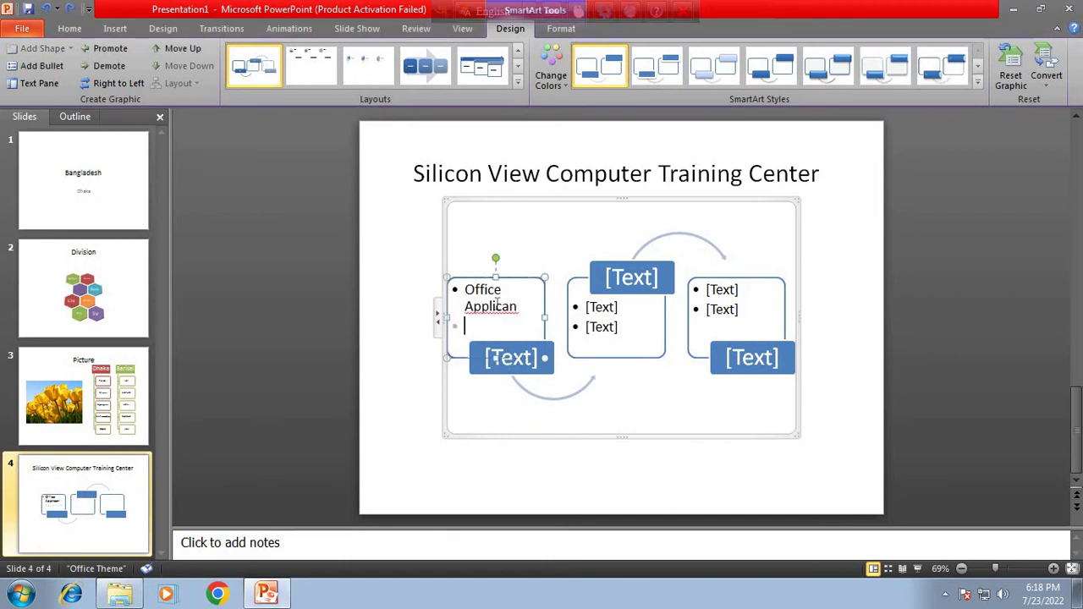
Step: Re-enter 'Advanced' as the second bullet and replace 'Applican' with 'Application'
right_click(492, 307)
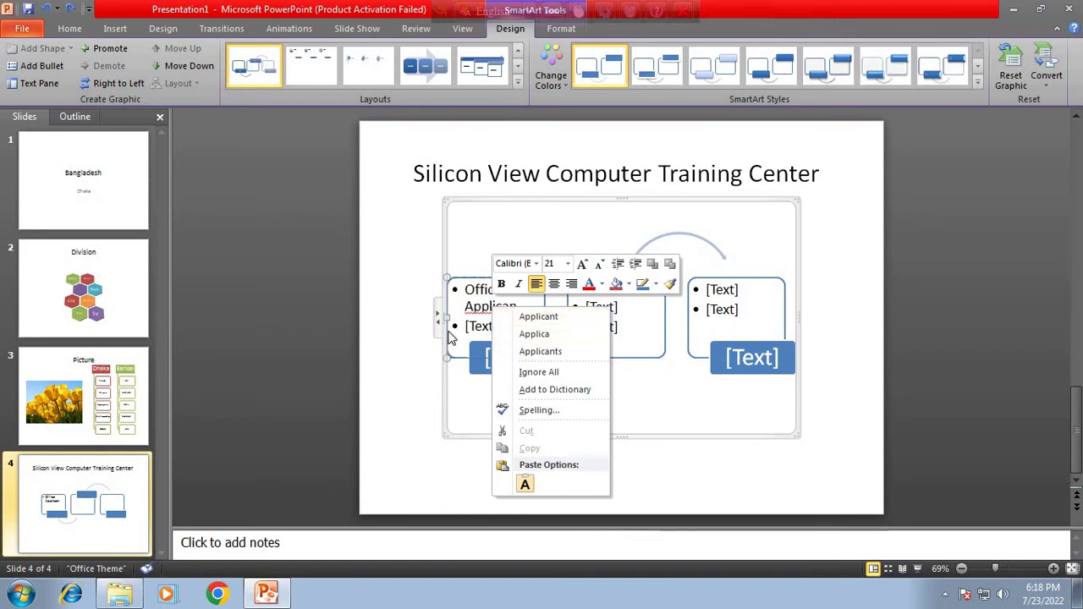
left_click(489, 306)
left_click(487, 323)
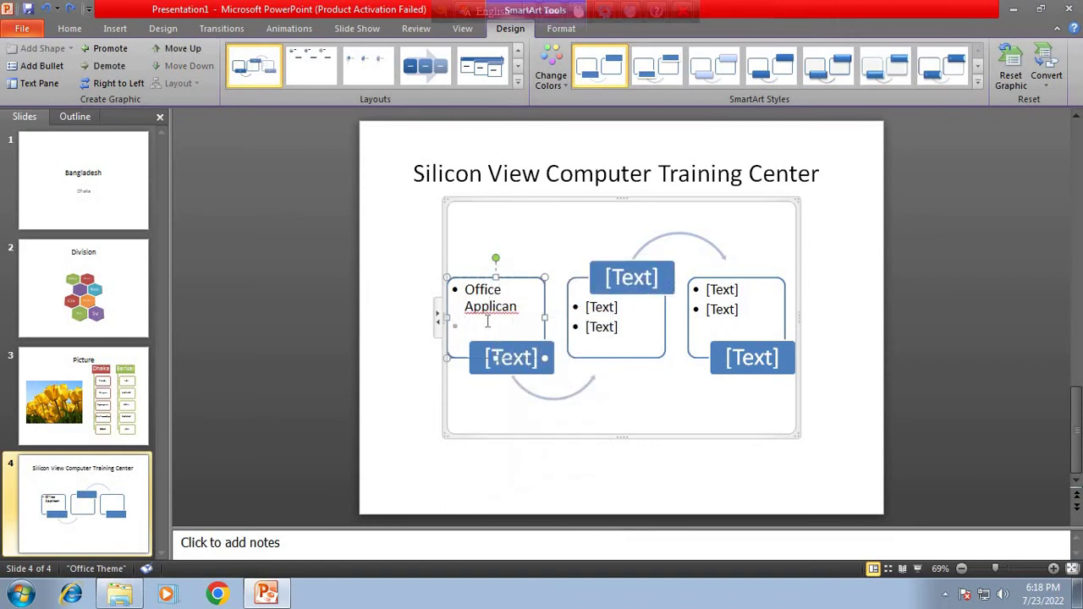
type("D")
key("BackSpace")
type("A")
type("dvanced")
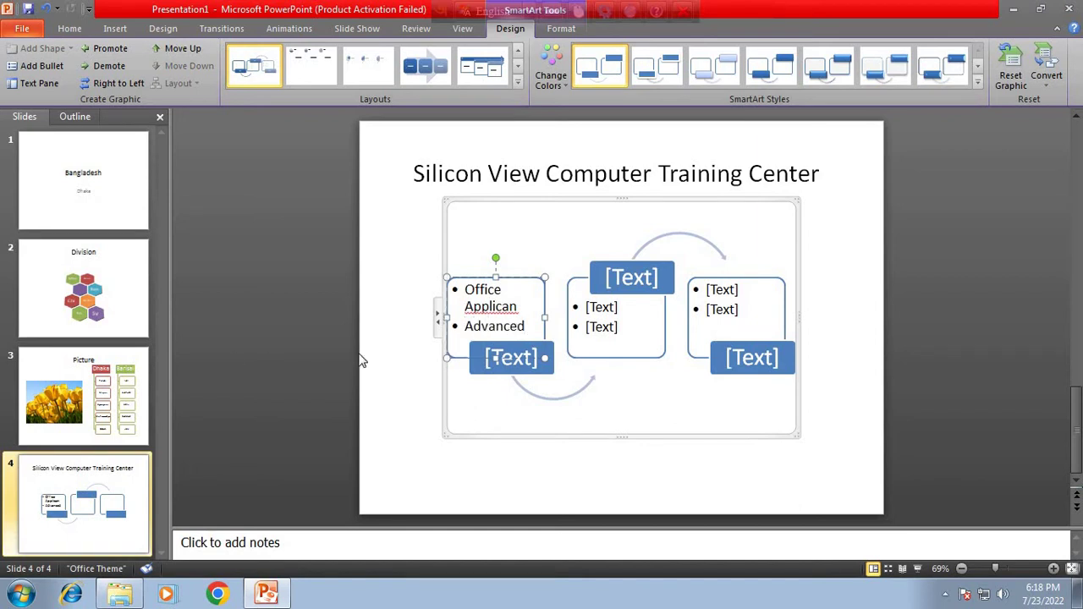
double_click(491, 308)
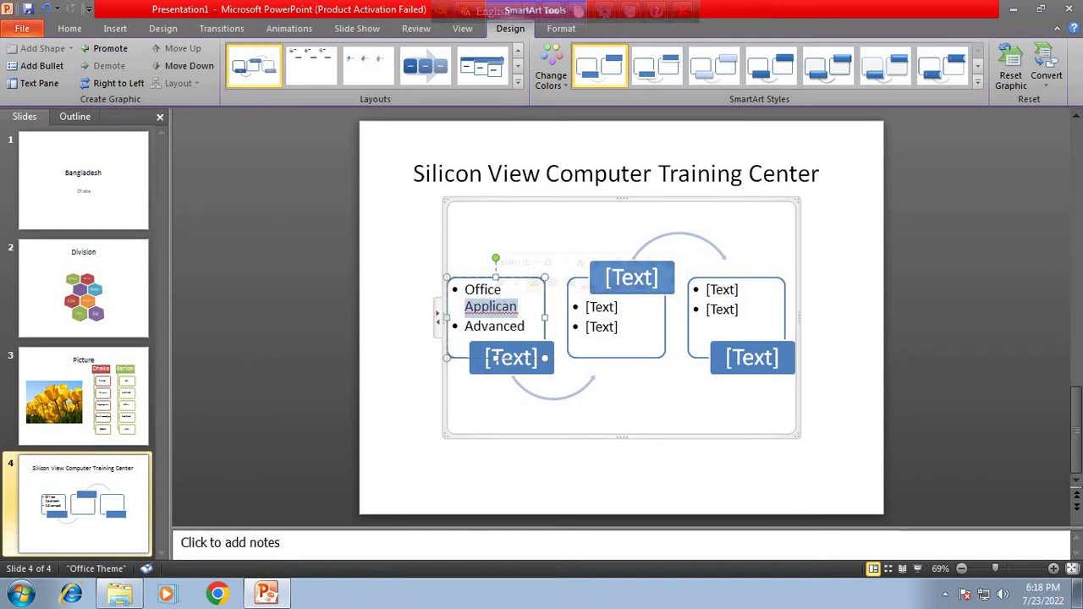
type("Application")
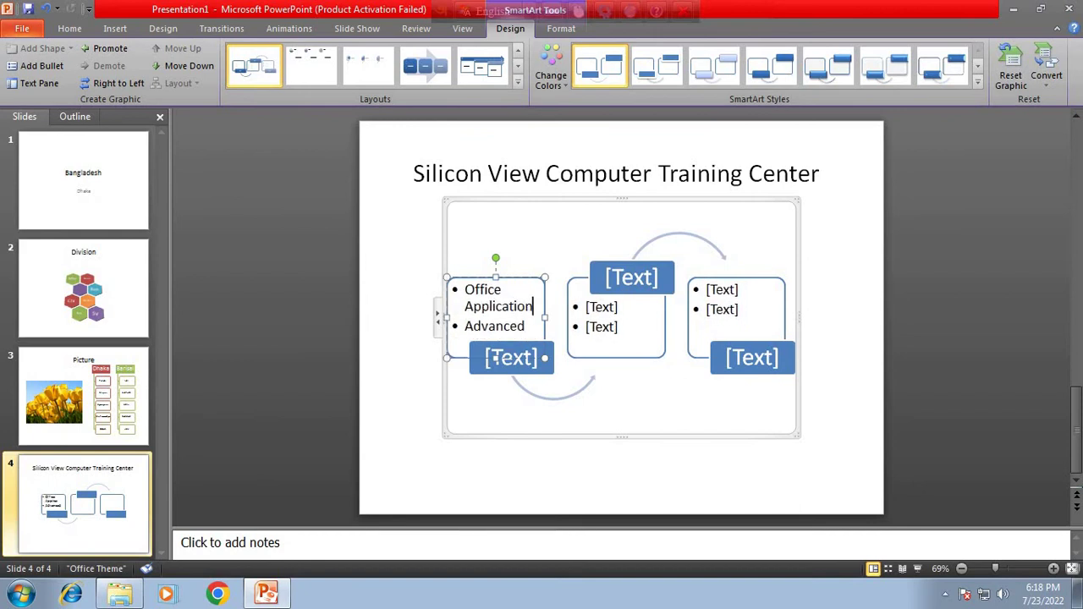
Step: Head the middle box 'Graphics' and add the first bullet 'Abode Illustrator' via spelling suggestion
left_click(626, 280)
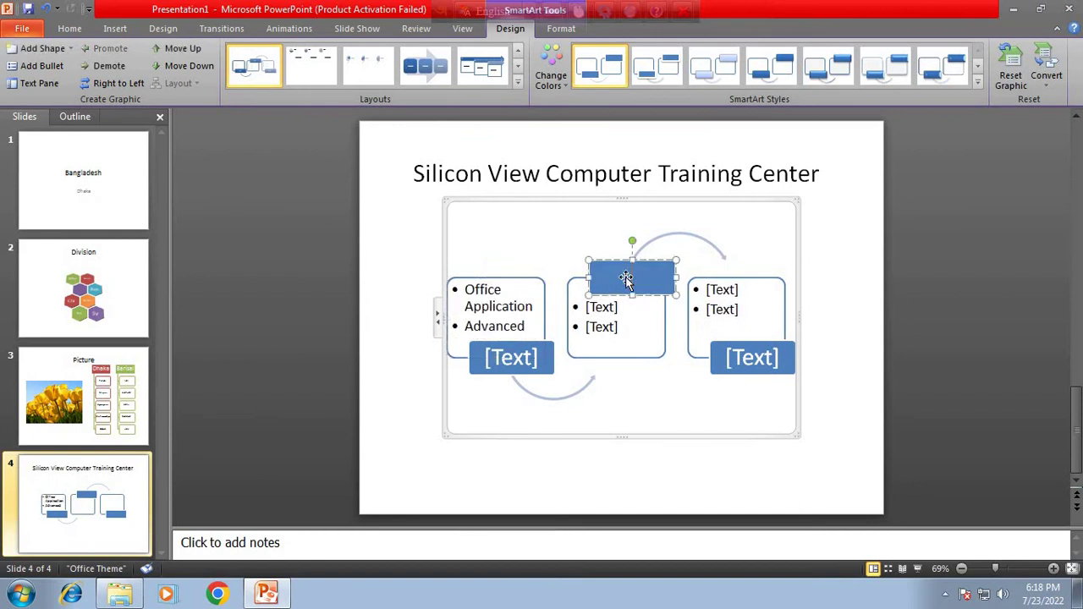
type("Grap")
type("hics")
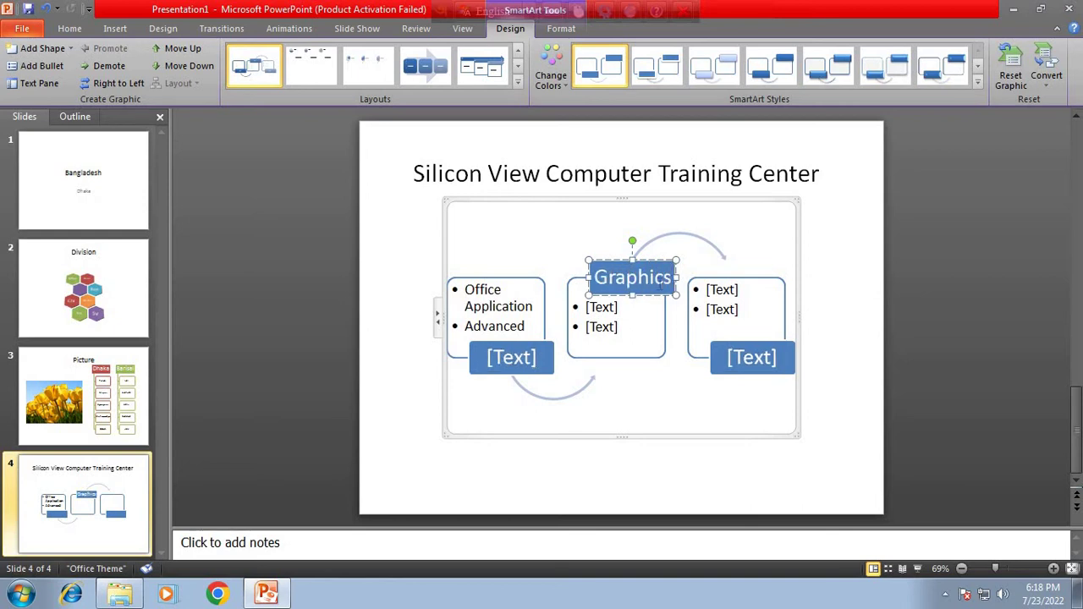
left_click(604, 306)
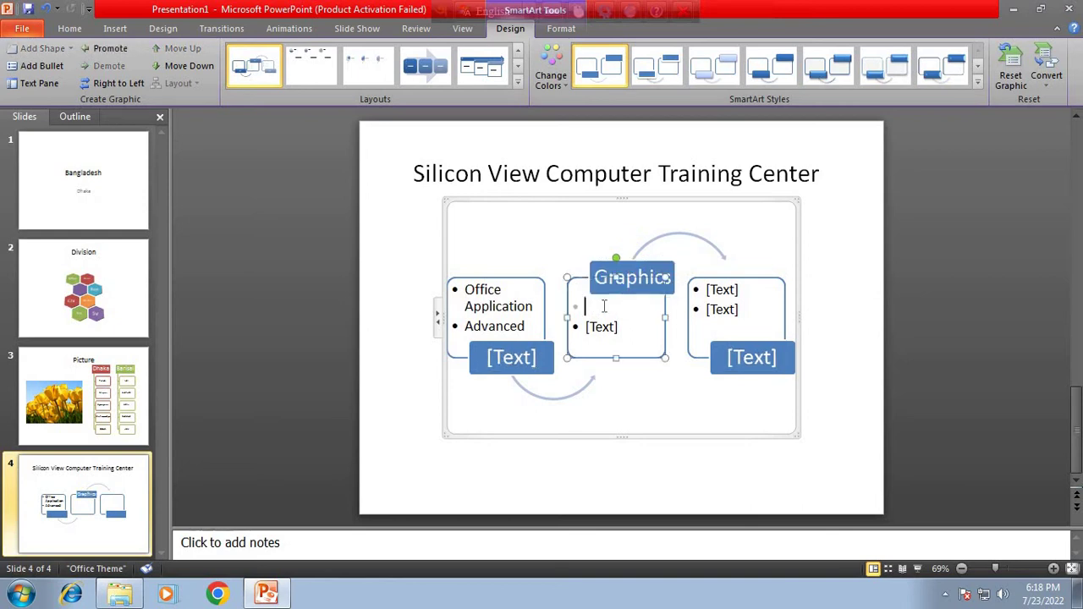
type("Abdobe ")
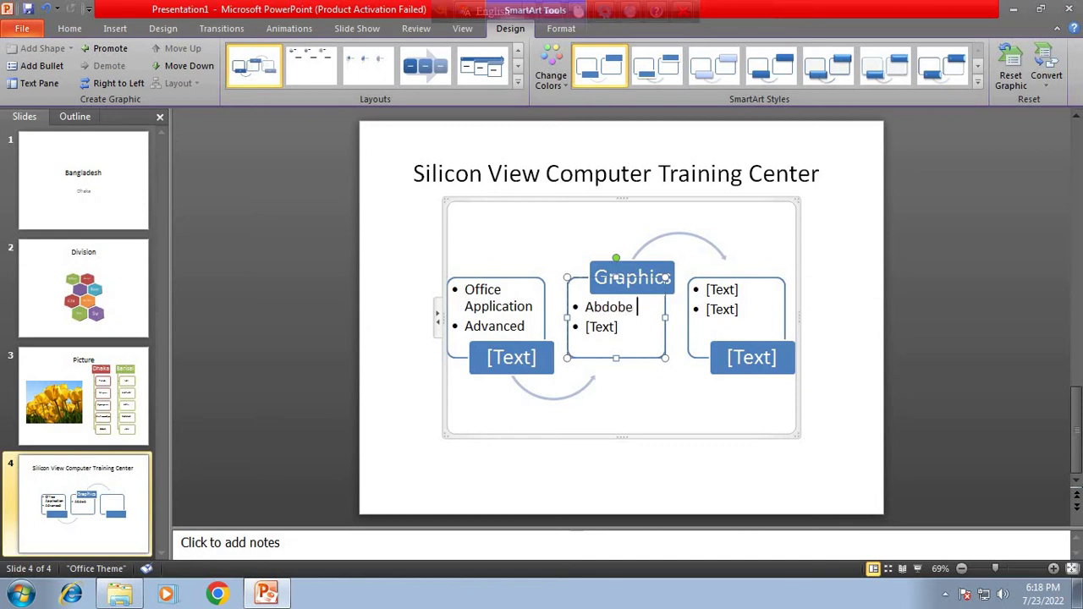
type("Illust")
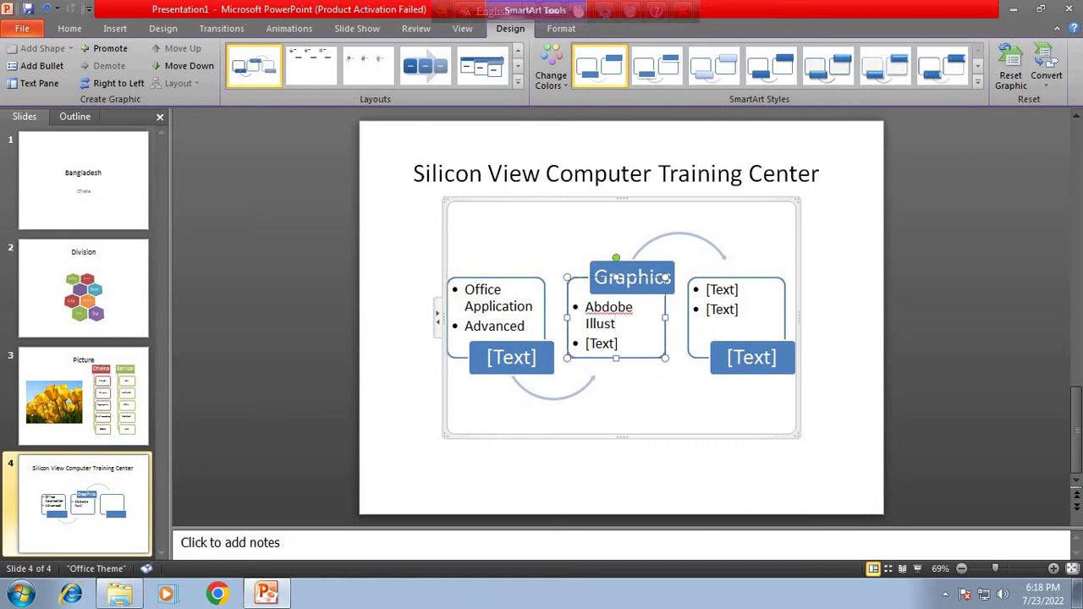
type("rator")
right_click(605, 309)
left_click(633, 320)
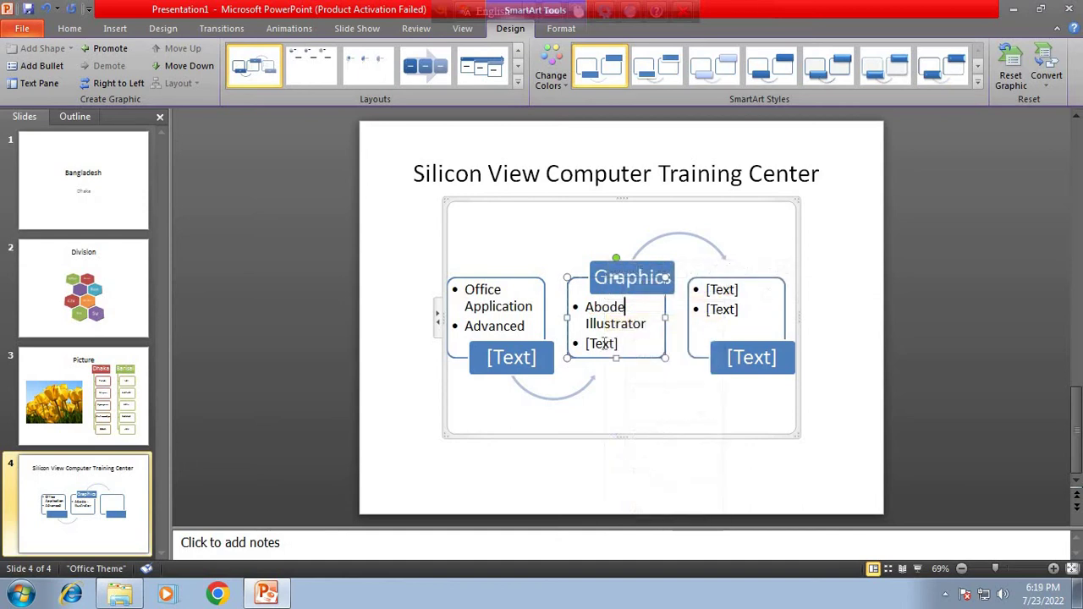
Step: Add 'Photoshop' and 'Qurak Asspes' as further bullets in the middle box
left_click(602, 343)
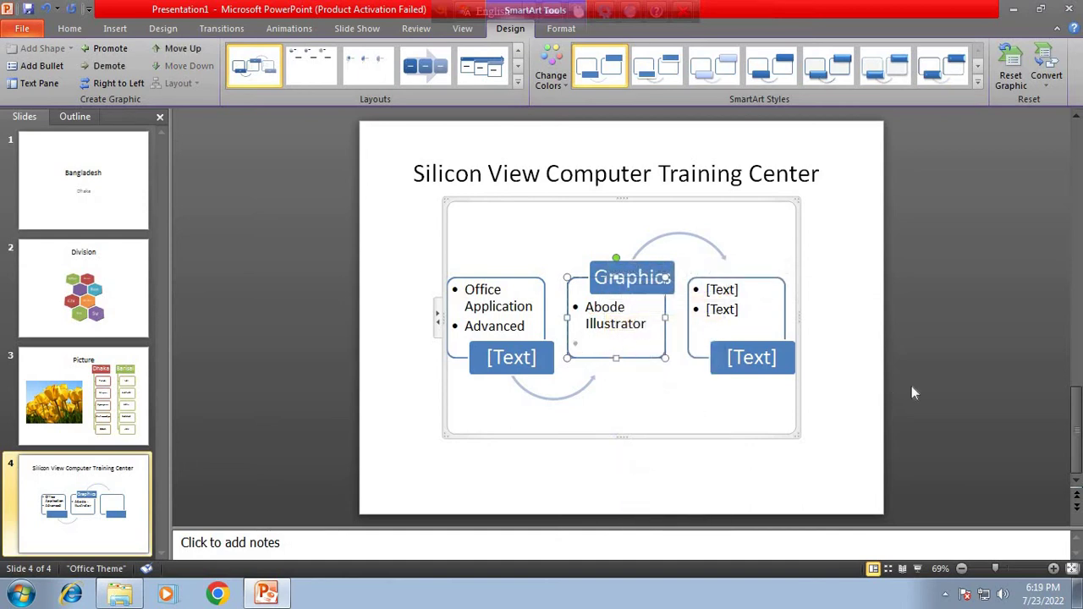
type("Photo")
type("shop")
key("Return")
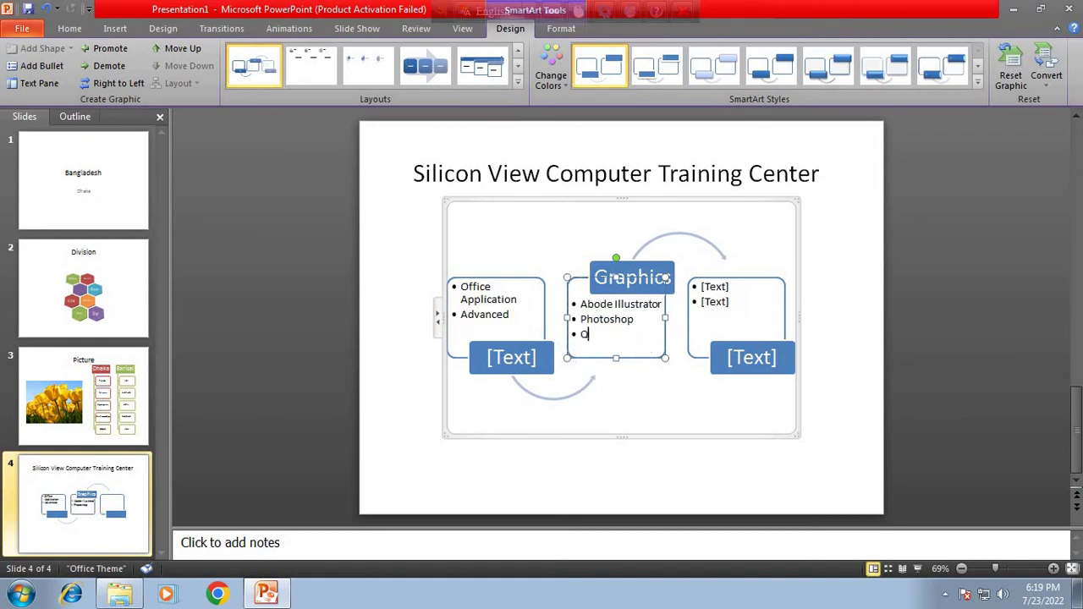
type("urak")
type(" Asspe")
type("s")
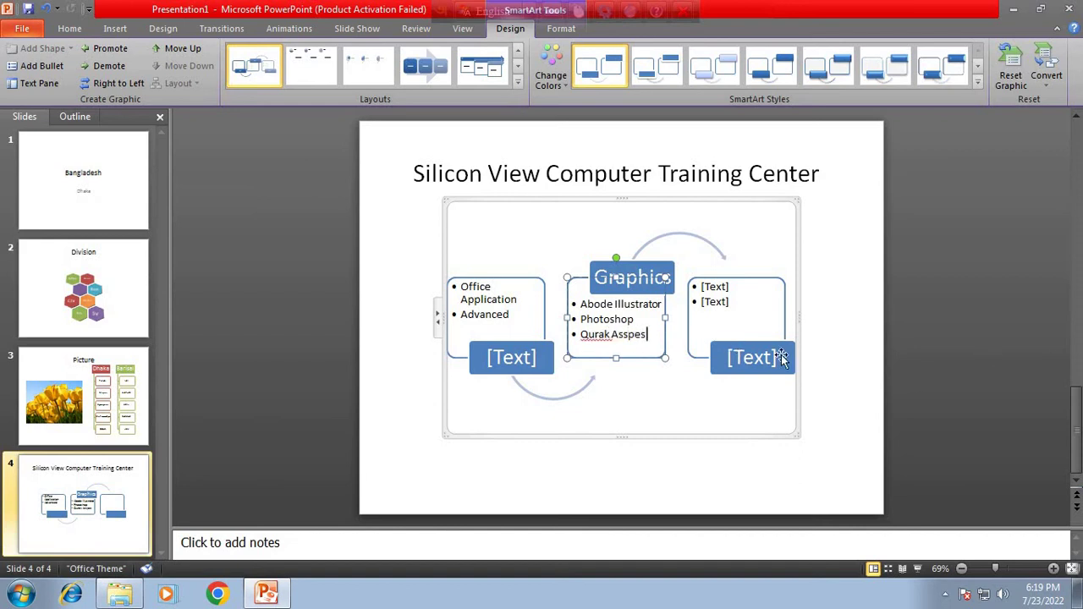
left_click(763, 361)
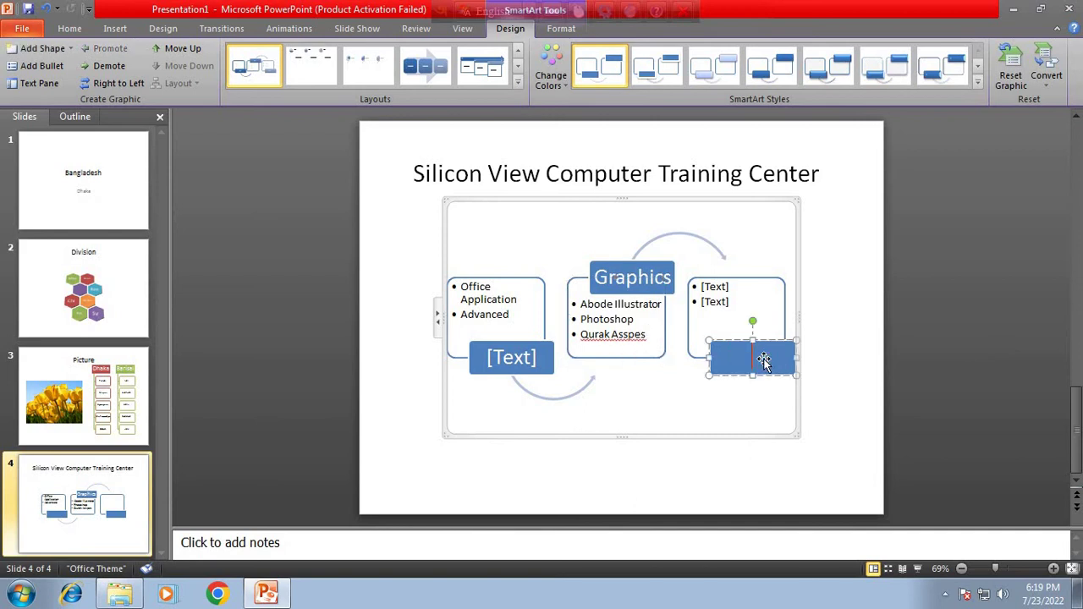
Step: Type the headings 'Applicatin' for the left box and 'Webdesing' for the right box
left_click(522, 359)
type("Appl")
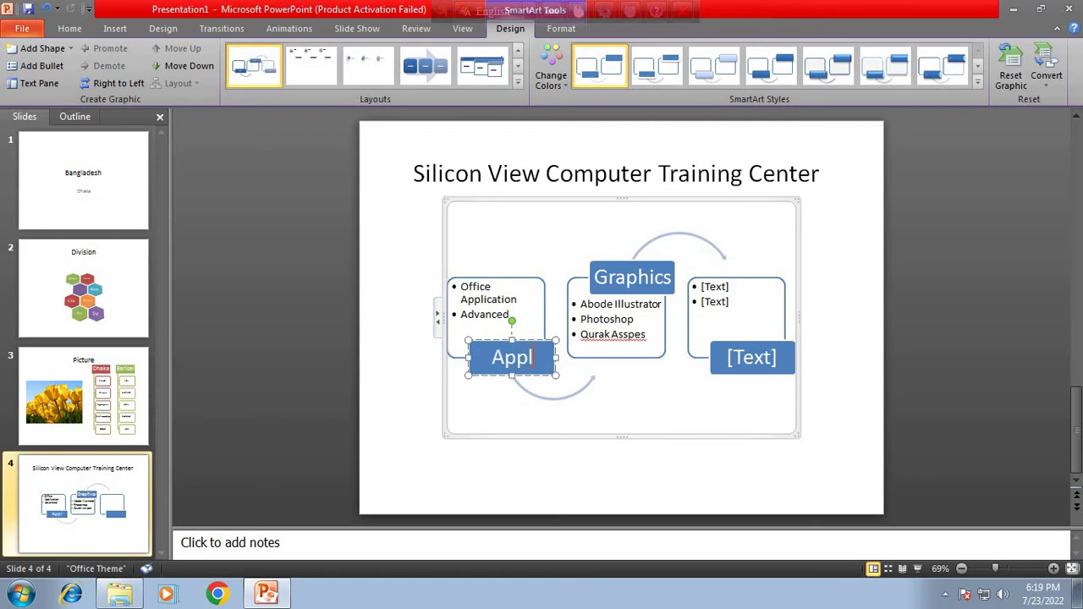
type("icatin")
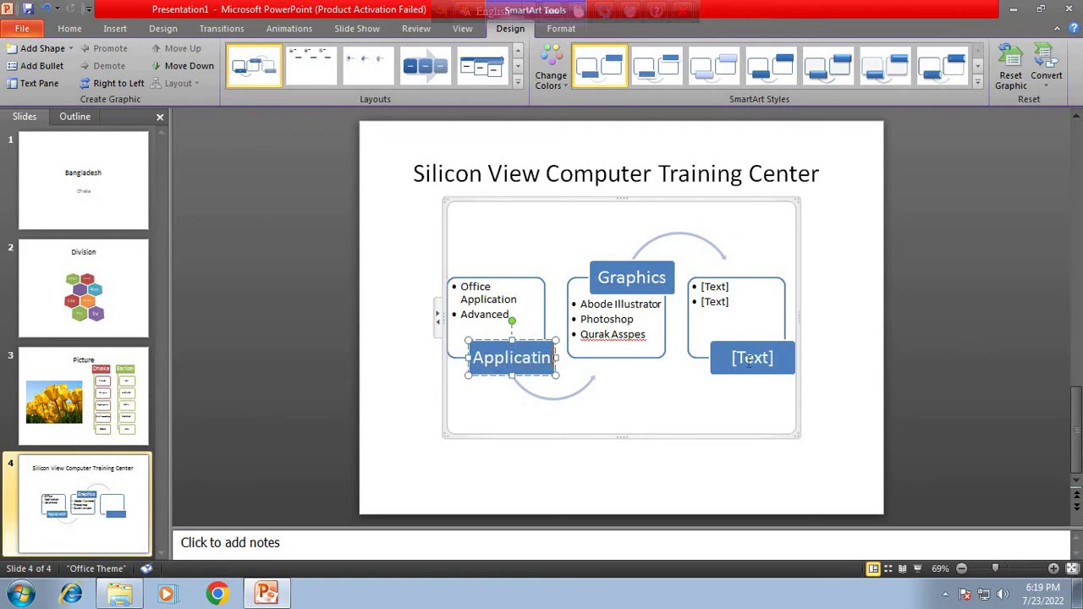
left_click(748, 362)
type("Web")
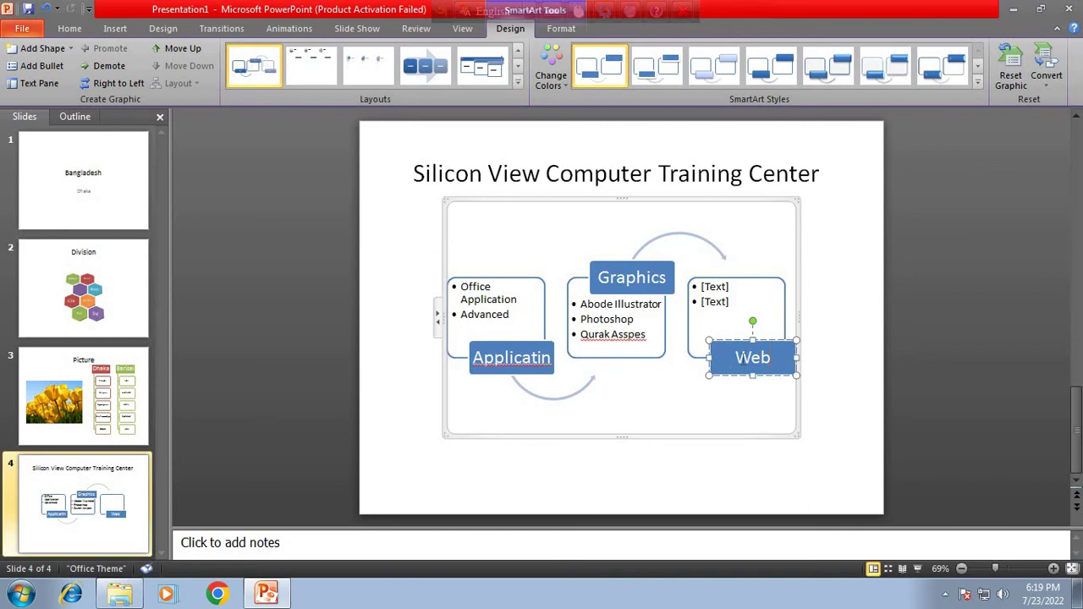
type("desing")
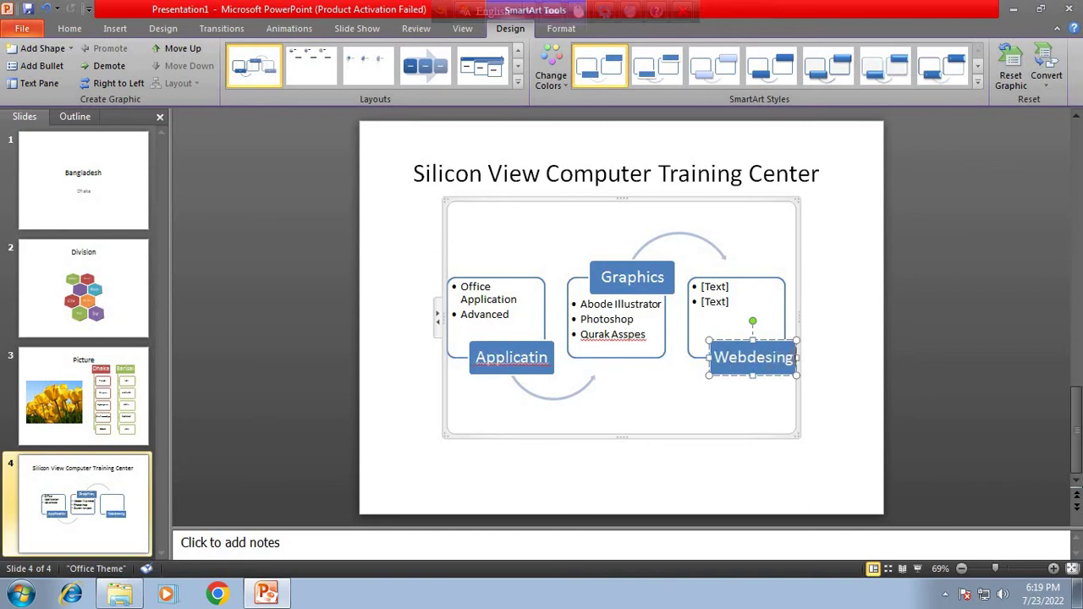
Step: Fill the right box's bullets with HTML, CSS, JS and PHP, leaving 'Webdesing' uncorrected
left_click(712, 289)
type("HTML")
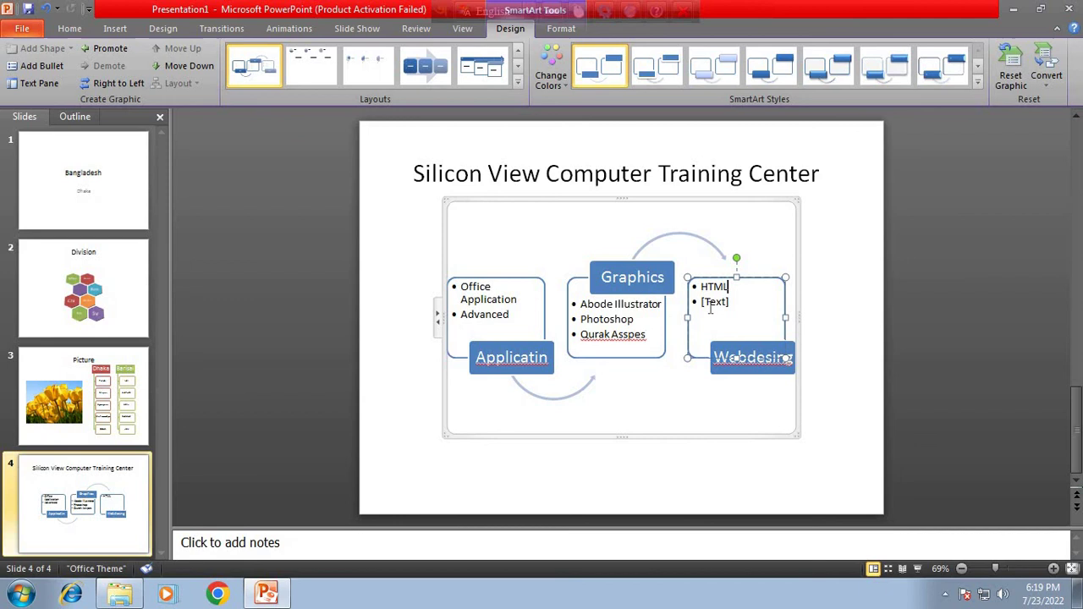
left_click(713, 306)
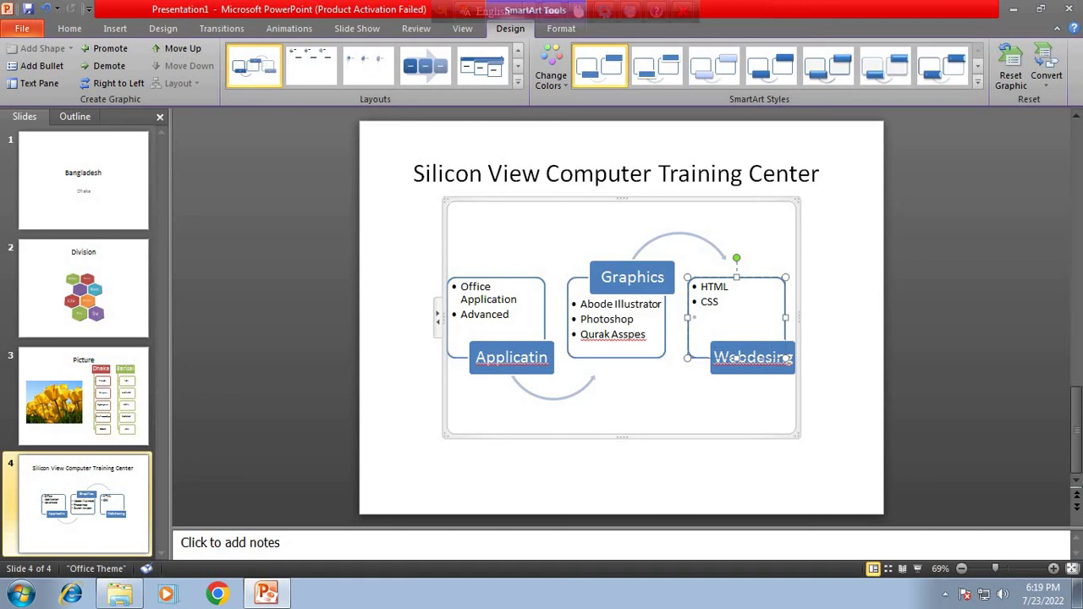
type("JS")
key("Return")
type("PHP")
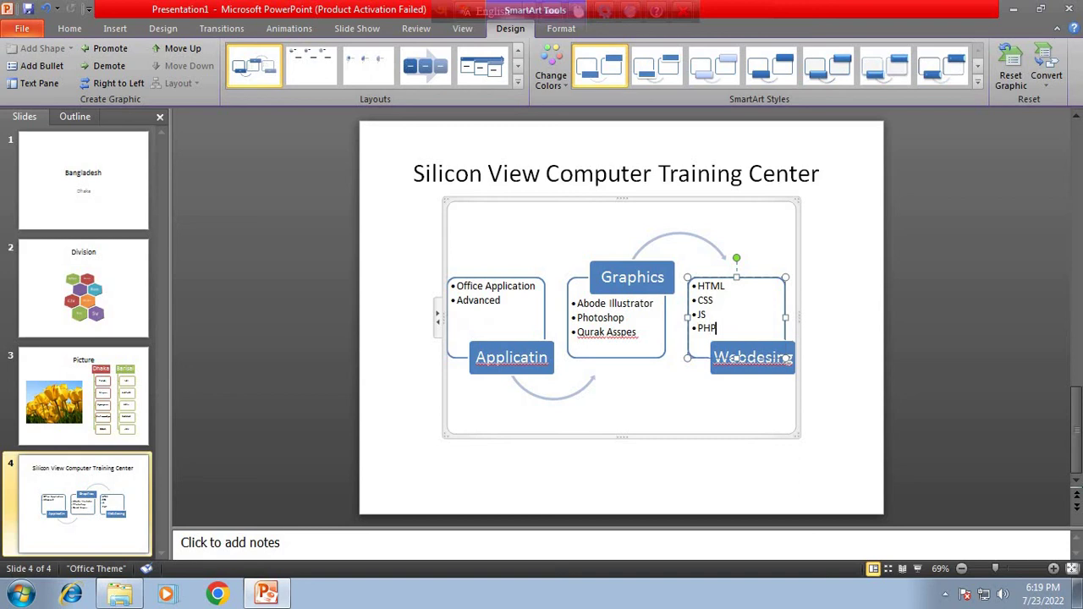
left_click(743, 359)
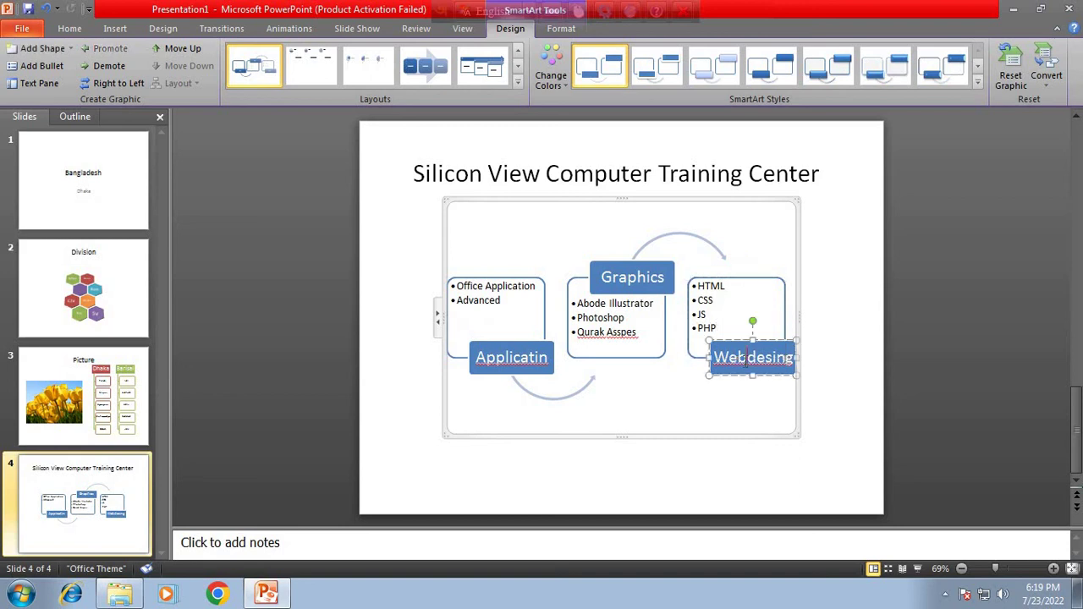
right_click(745, 362)
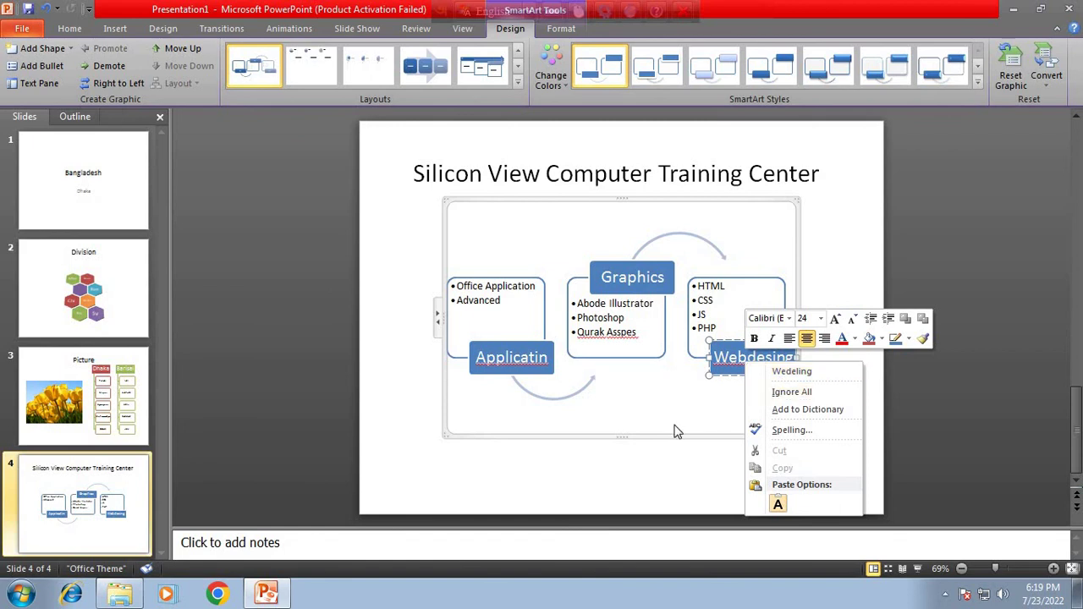
key("Escape")
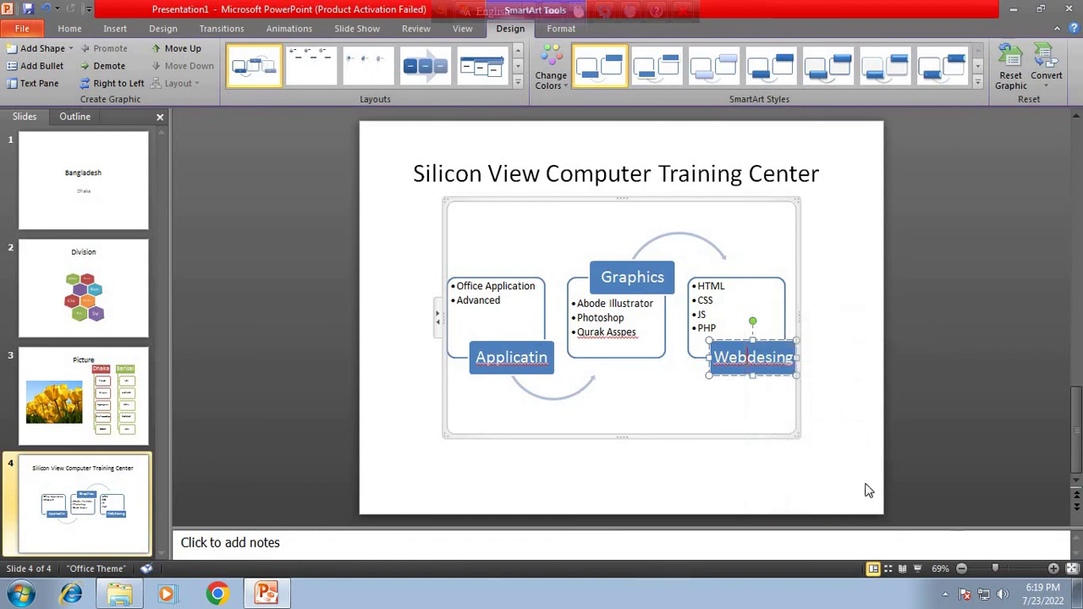
Step: Start the slide show from slide 4 using the status-bar Slide Show button
left_click(918, 569)
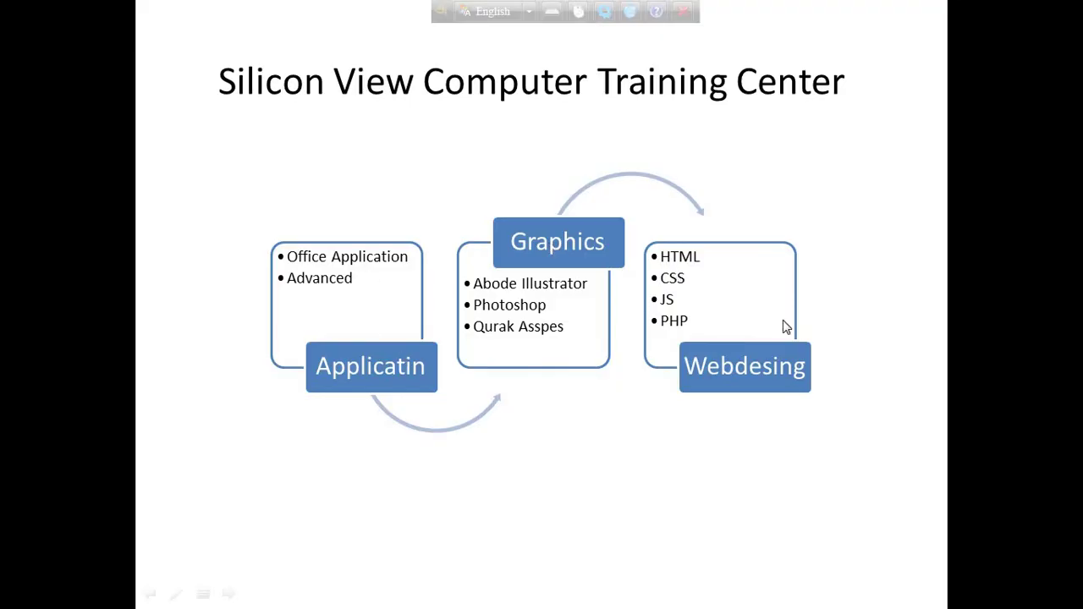